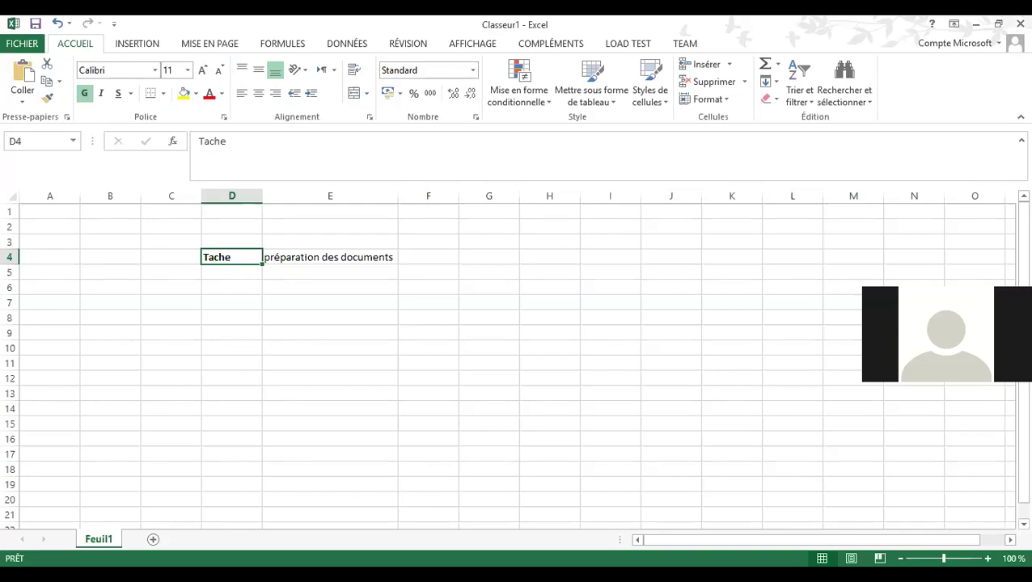
- Add the heading "Durée" in F3, above and beside the task description
{"action": "left_click", "coordinate": [317, 273]}
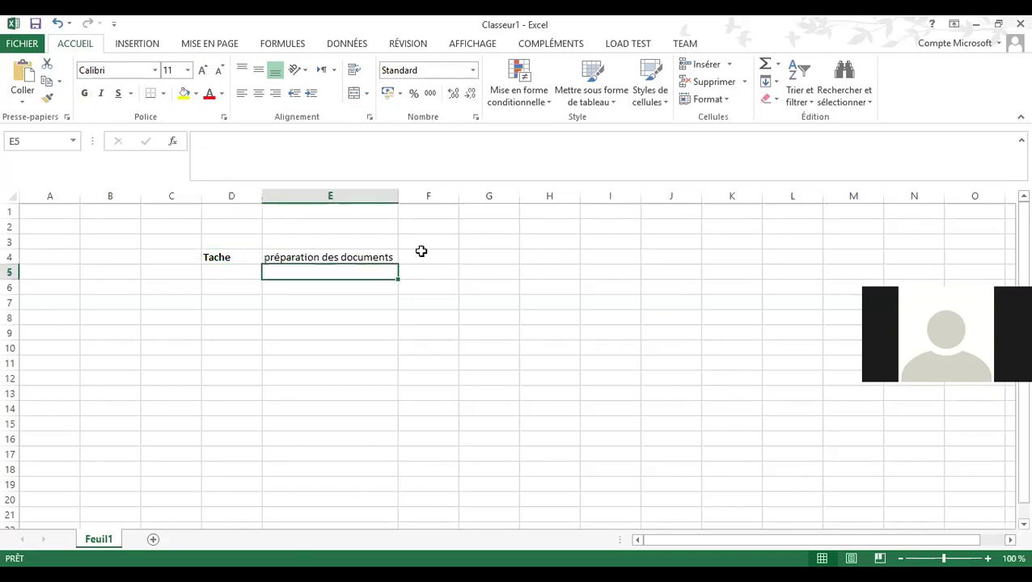
{"action": "left_click", "coordinate": [421, 253]}
{"action": "left_click", "coordinate": [421, 241]}
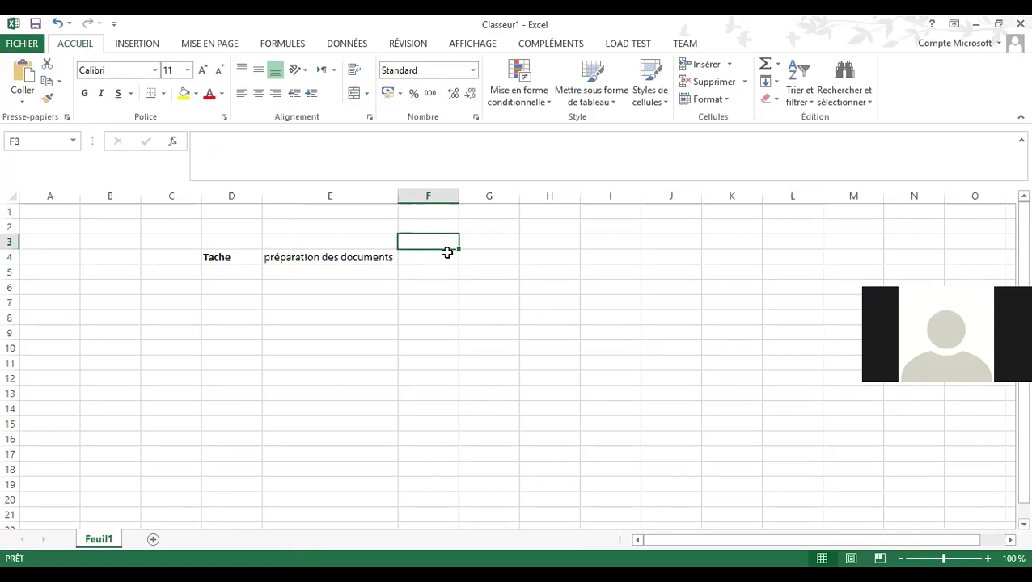
{"action": "type", "text": "Durée"}
{"action": "key", "text": "Return"}
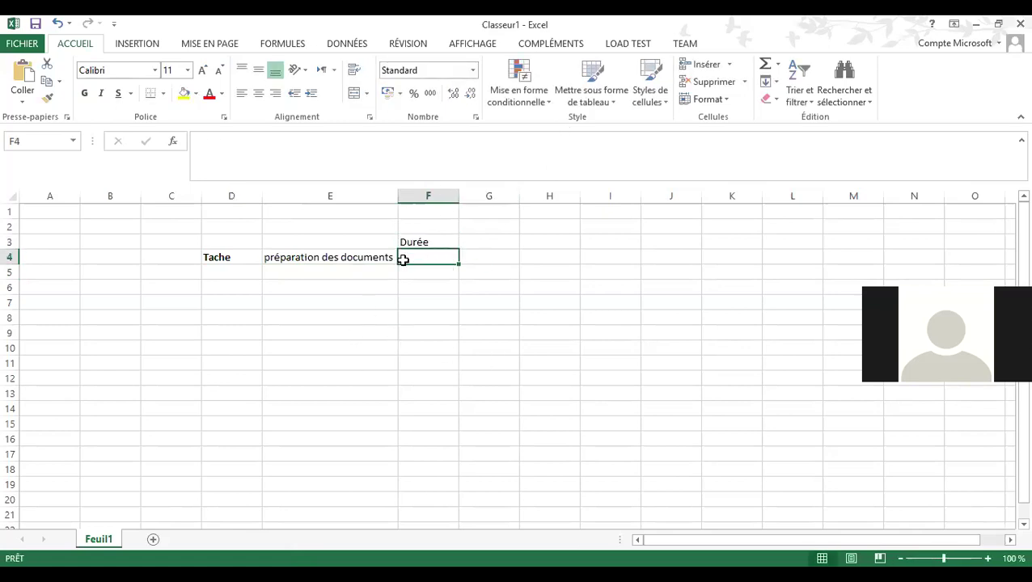
- Enter 1j as the duration of the document preparation task in F4 and clear the cell again
{"action": "left_click", "coordinate": [306, 256]}
{"action": "left_click", "coordinate": [426, 256]}
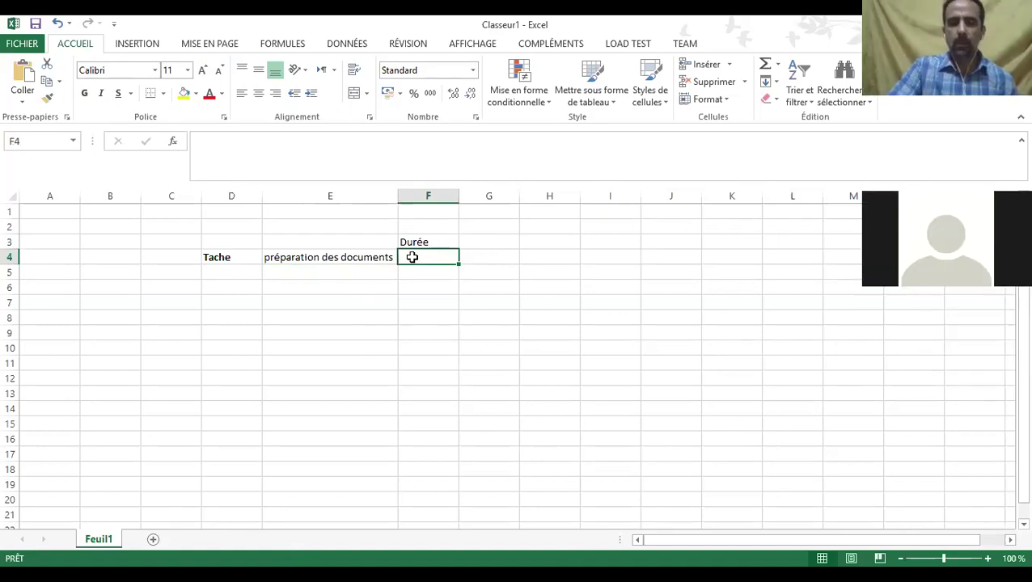
{"action": "type", "text": "1j"}
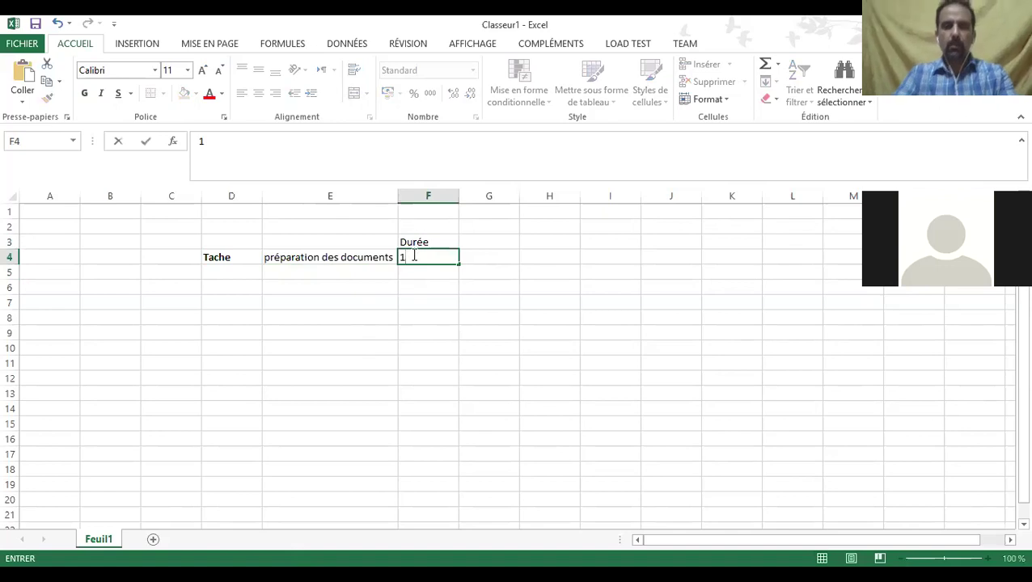
{"action": "key", "text": "Return"}
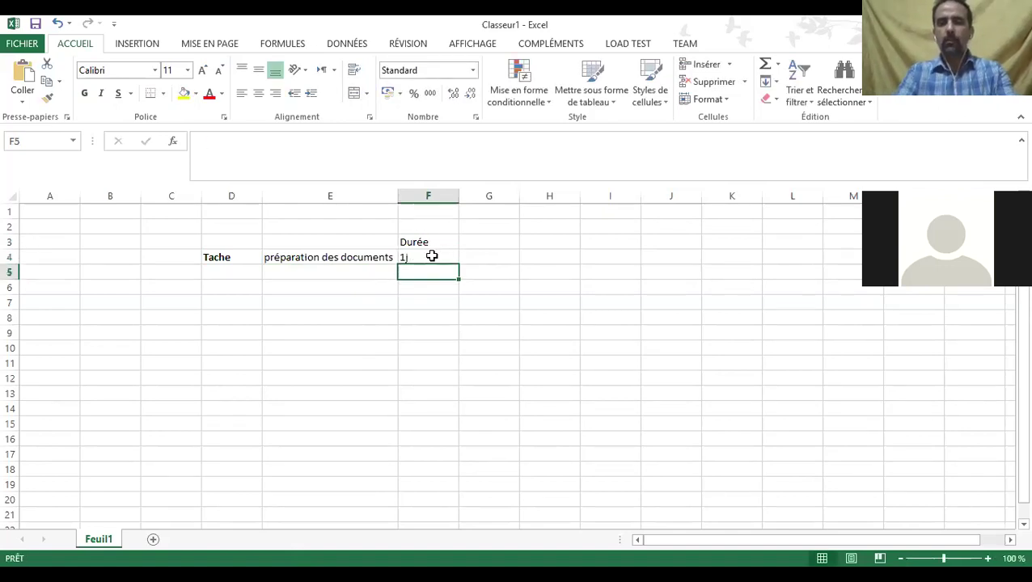
{"action": "left_click", "coordinate": [425, 259]}
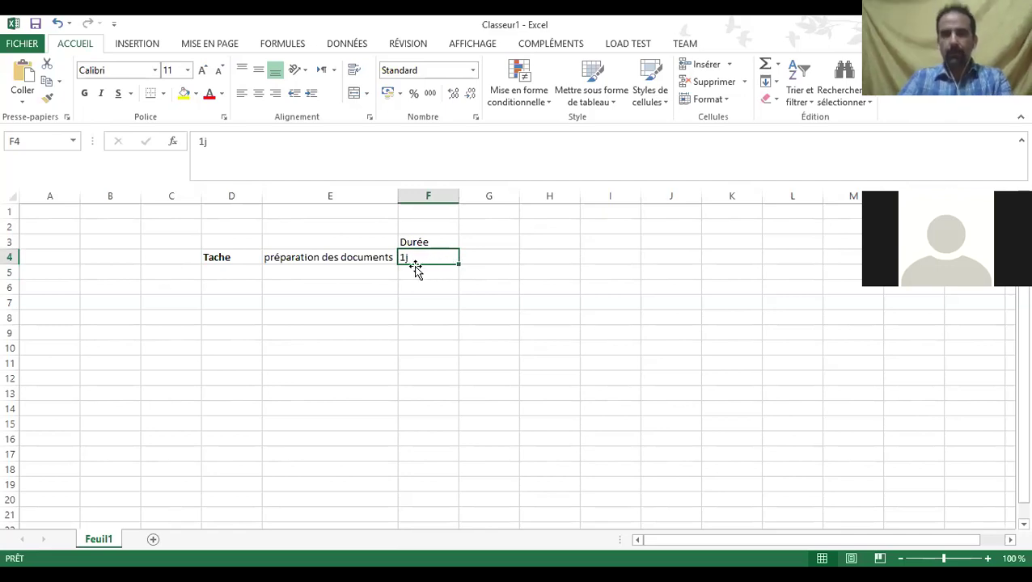
{"action": "key", "text": "Delete"}
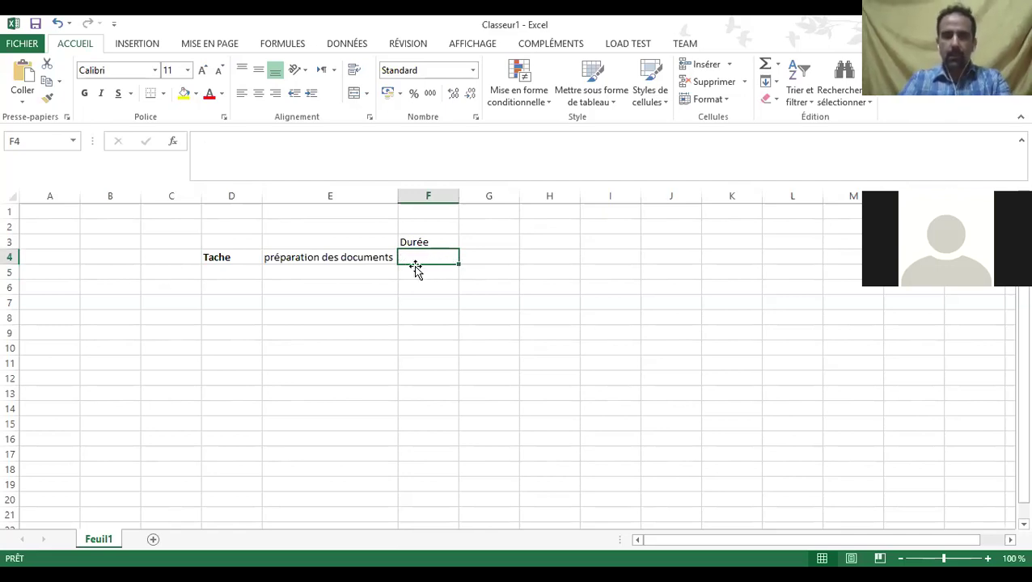
- Enter the label "Durée normale" in D12
{"action": "left_click", "coordinate": [232, 377]}
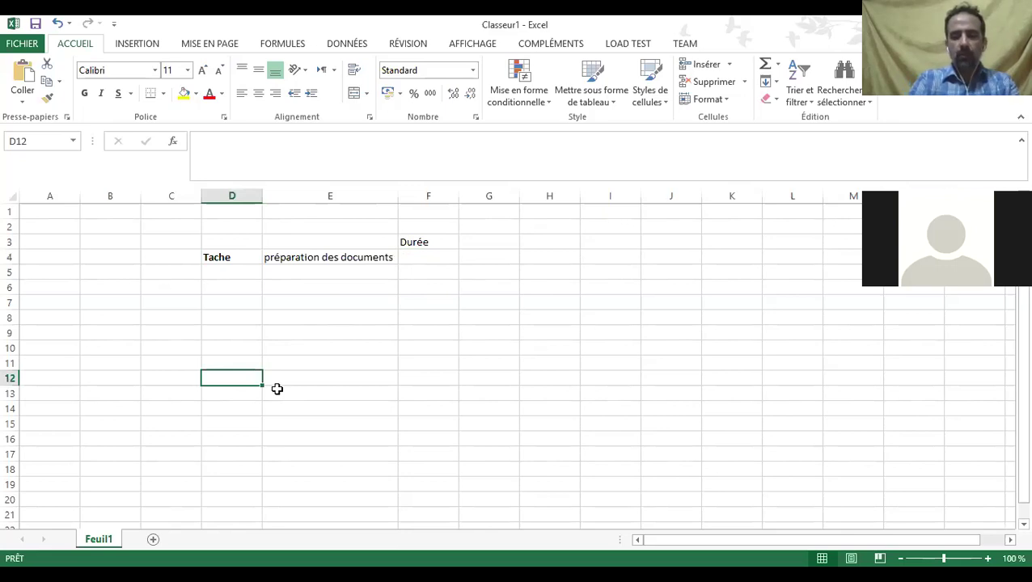
{"action": "type", "text": "Di"}
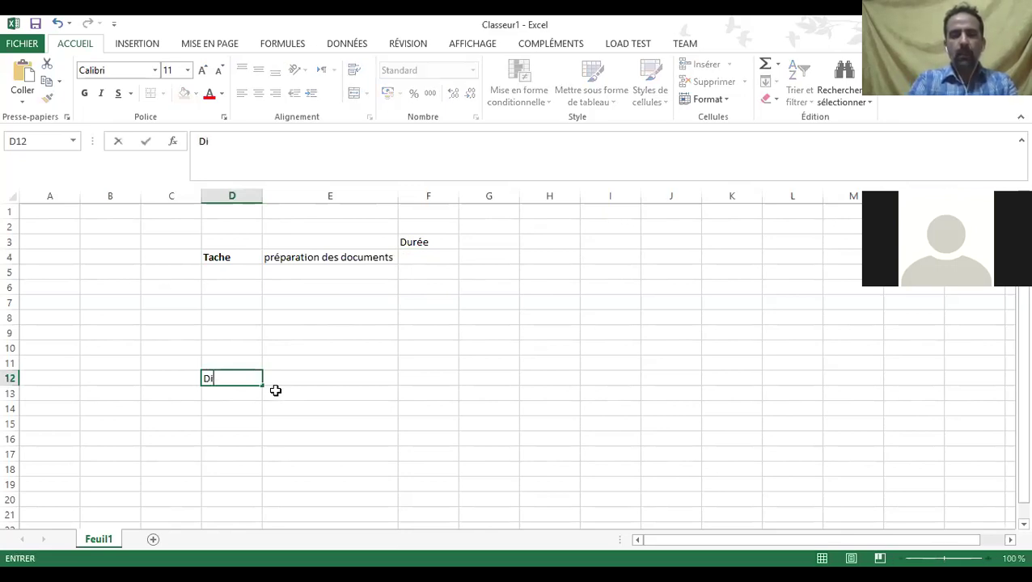
{"action": "type", "text": "urée "}
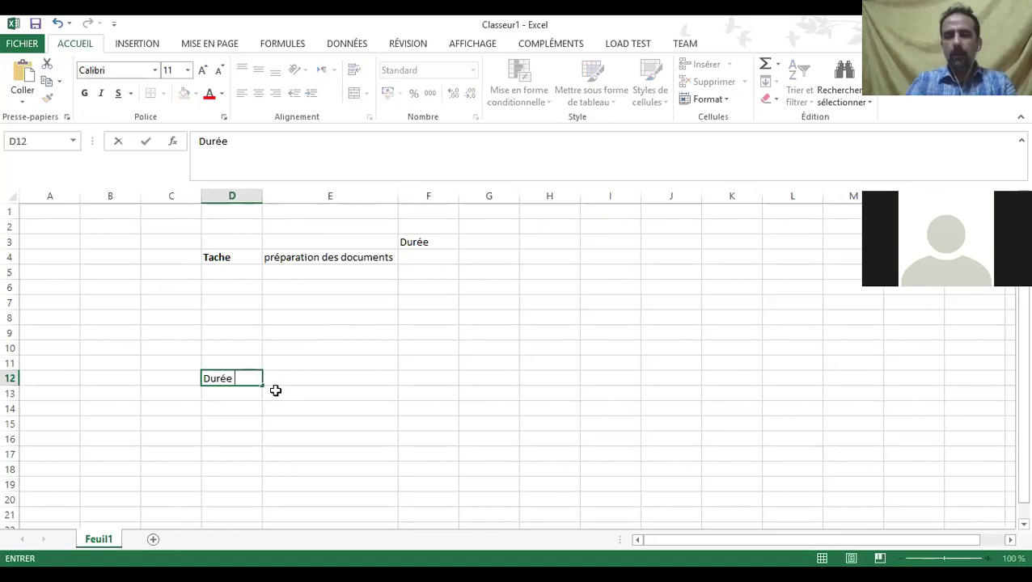
{"action": "type", "text": "norma"}
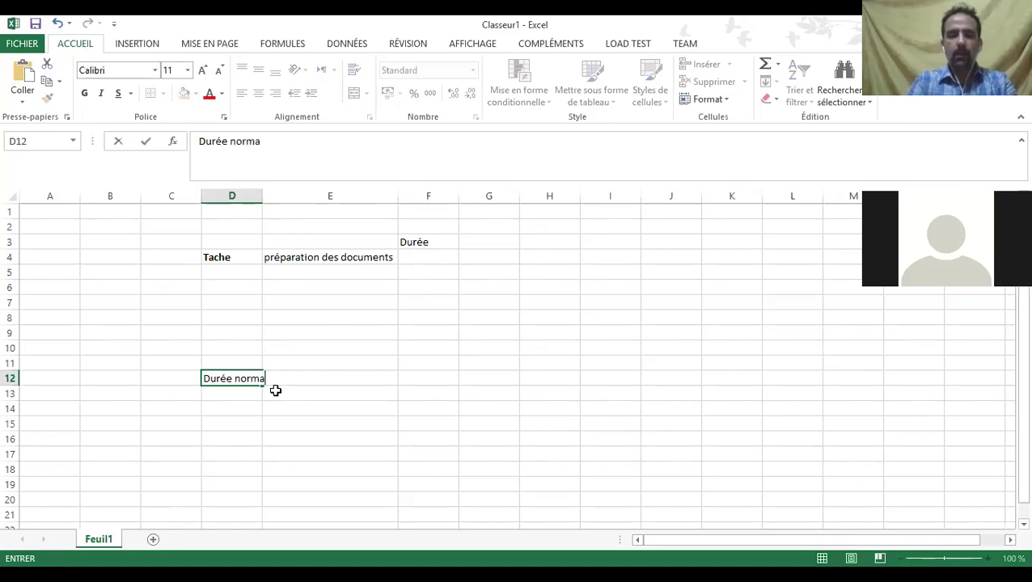
{"action": "type", "text": "le"}
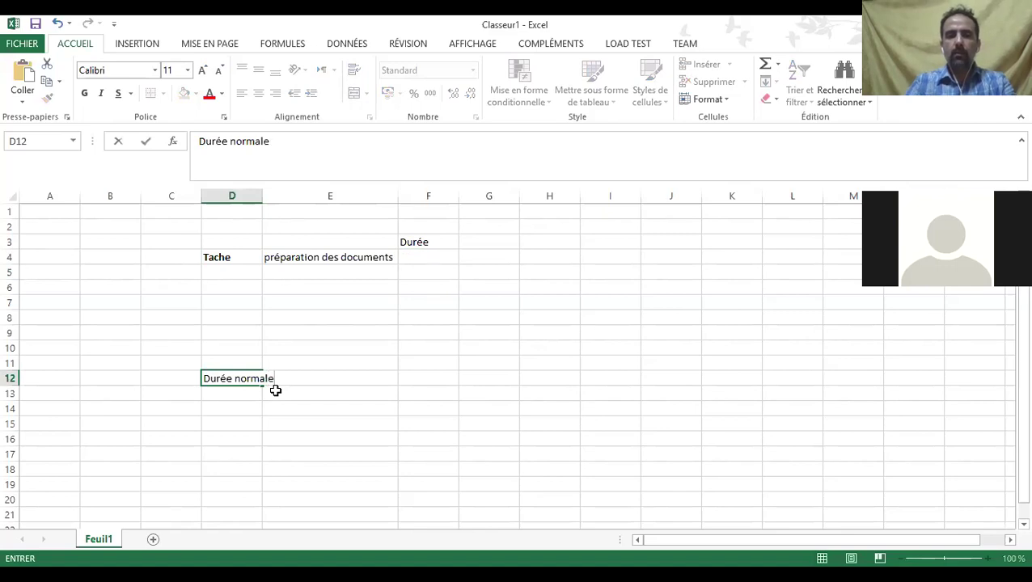
{"action": "key", "text": "Tab"}
{"action": "key", "text": "Left"}
{"action": "key", "text": "Down"}
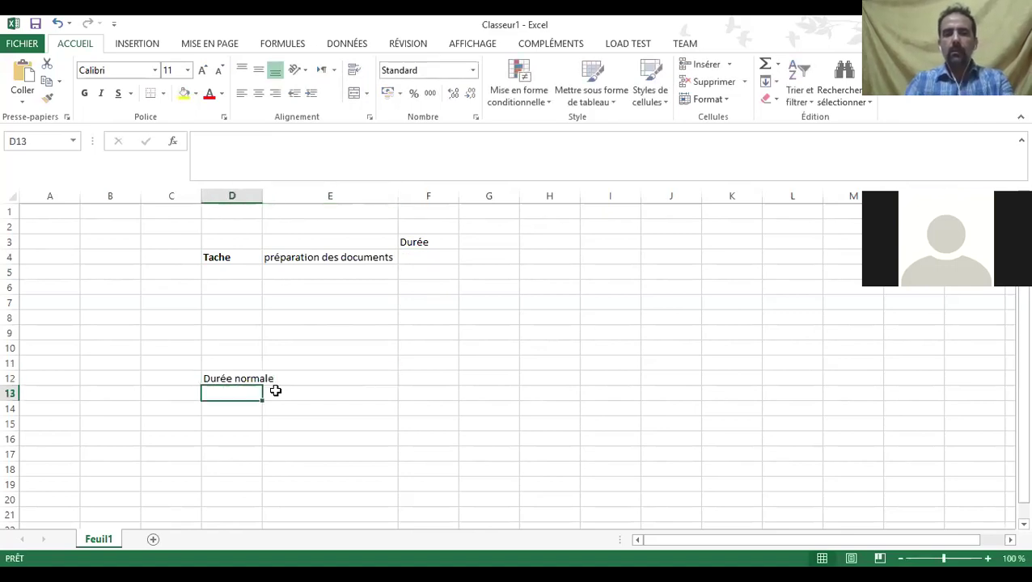
- Enter the labels "Durée optimiste" in D13 and "Durée pessimiste" in D14
{"action": "type", "text": "Durée"}
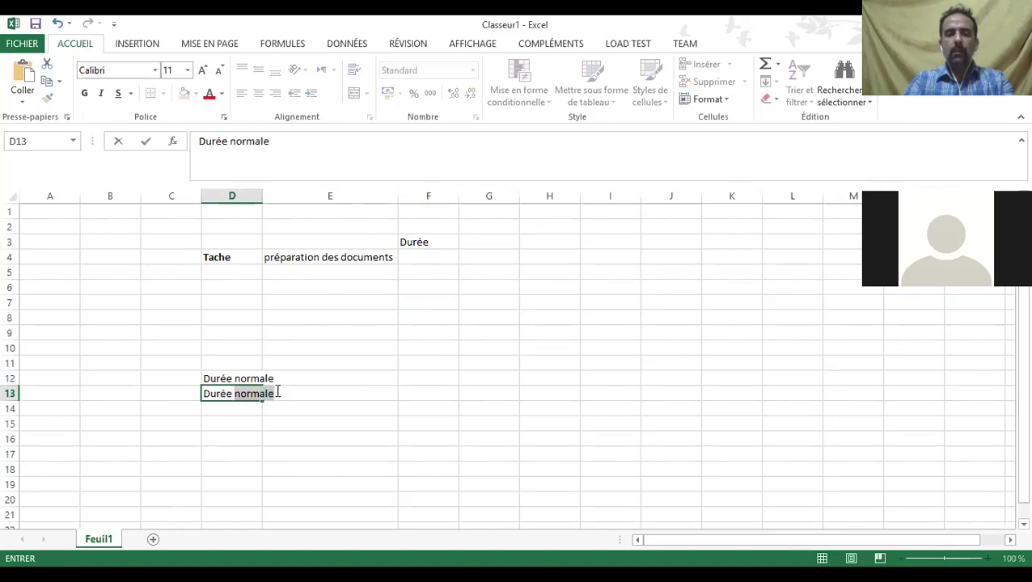
{"action": "type", "text": "r optimisée"}
{"action": "key", "text": "Return"}
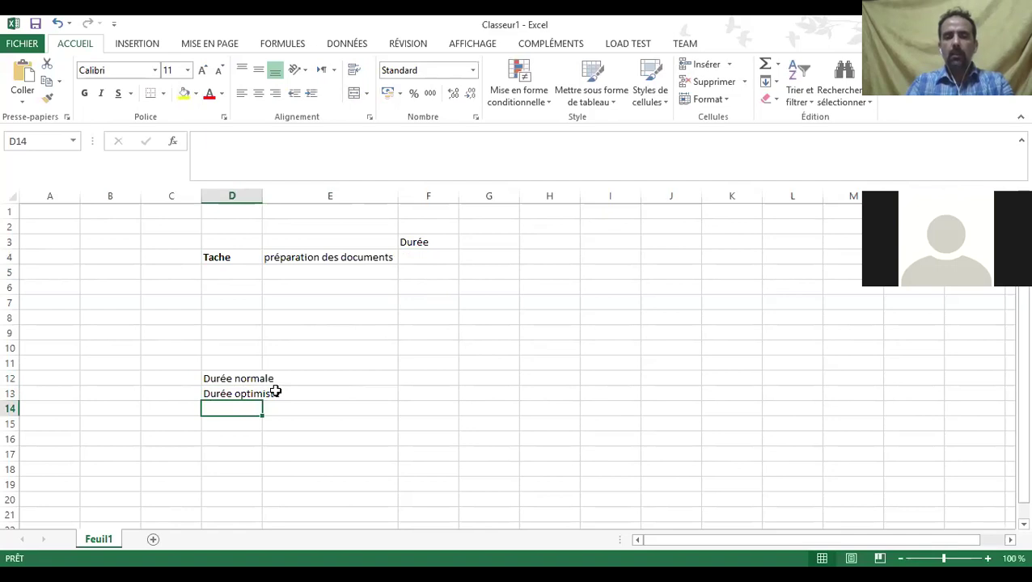
{"action": "type", "text": "Durée p"}
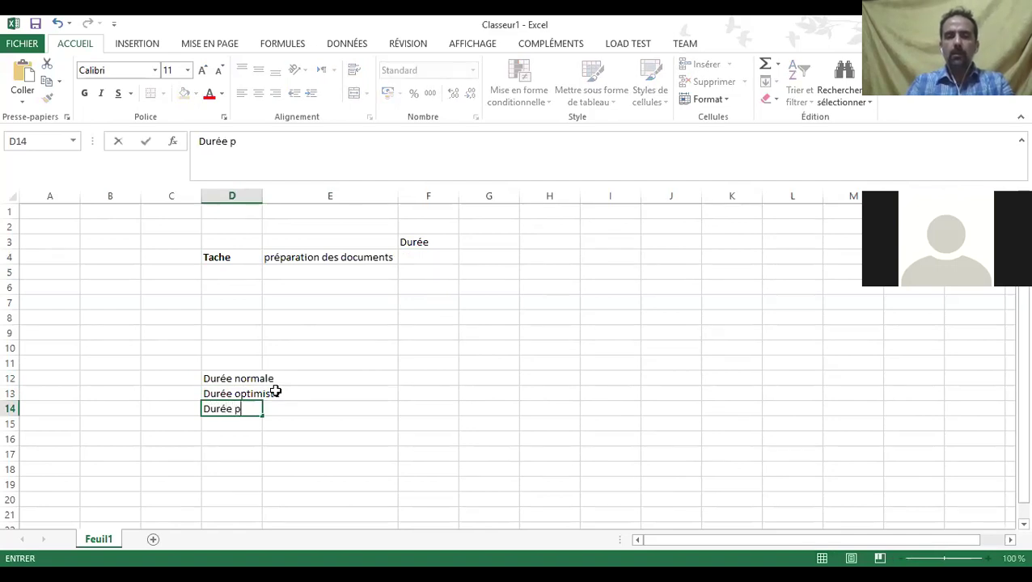
{"action": "type", "text": "essimiste"}
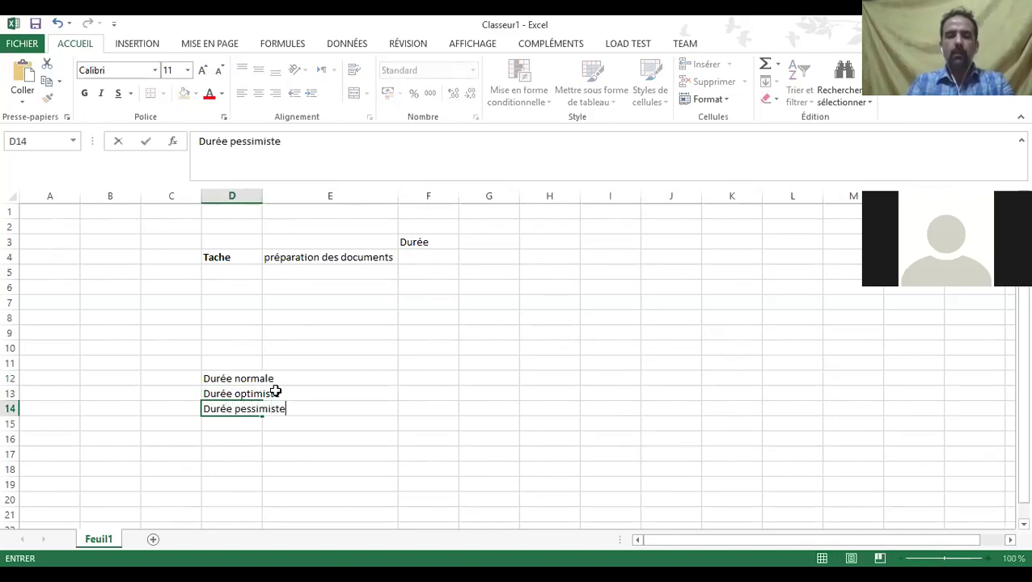
{"action": "key", "text": "Return"}
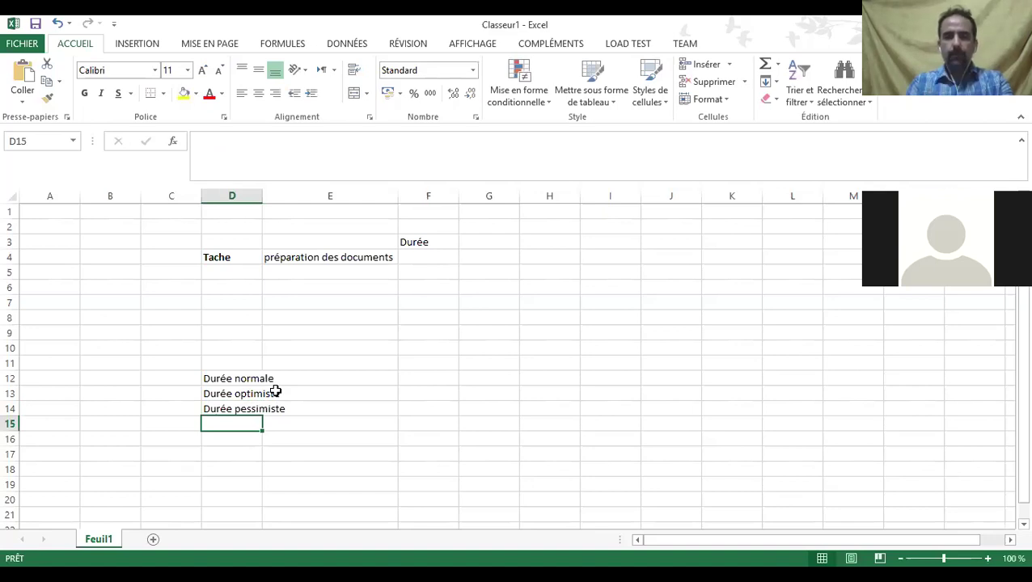
- Enter the label "Durée estimée:" in D16 and widen column D to fit the duration labels
{"action": "left_click", "coordinate": [226, 438]}
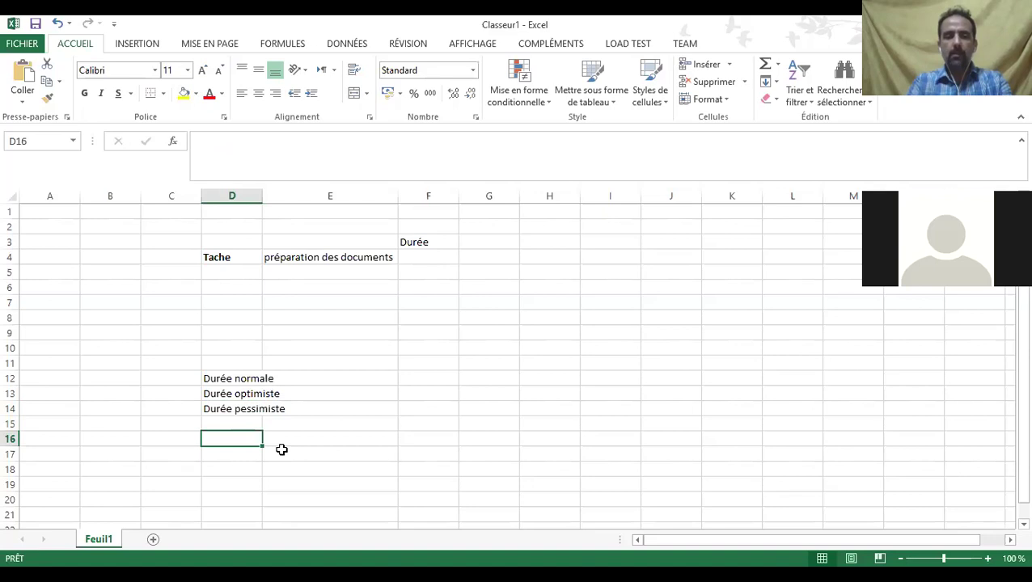
{"action": "type", "text": "Durée "}
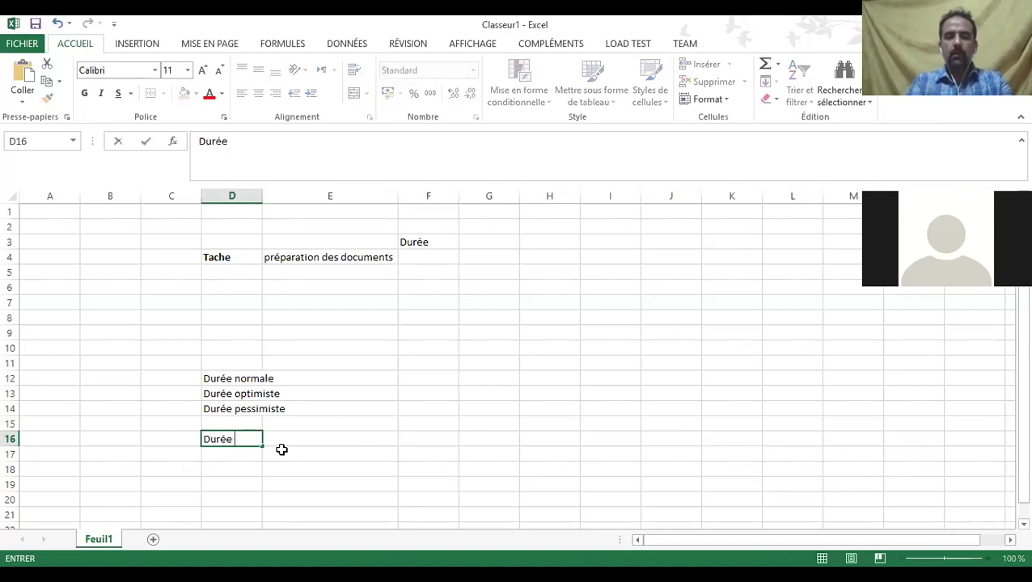
{"action": "type", "text": "estimée:"}
{"action": "key", "text": "Return"}
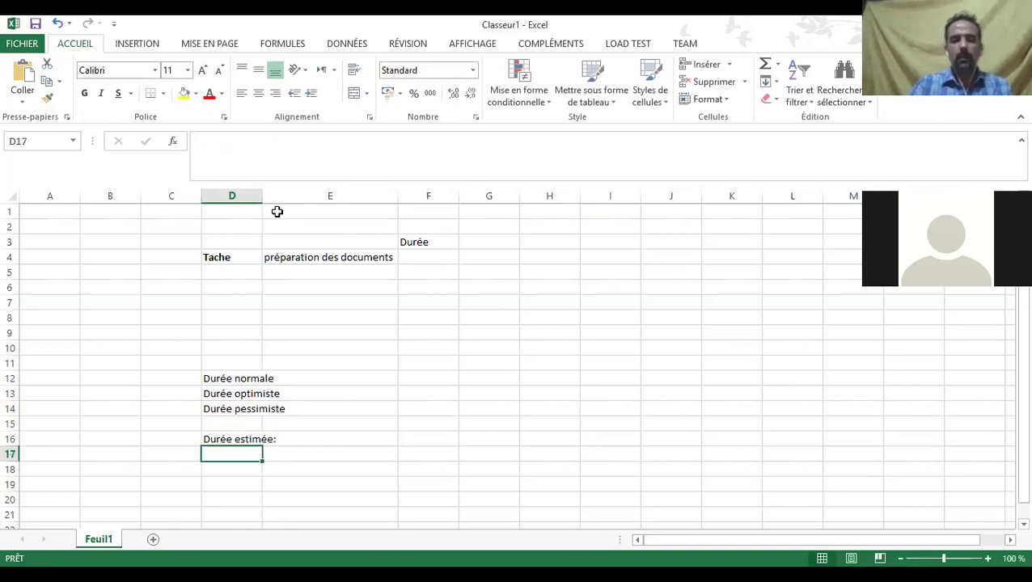
{"action": "left_click_drag", "start_coordinate": [262, 195], "coordinate": [288, 196]}
{"action": "left_click", "coordinate": [340, 378]}
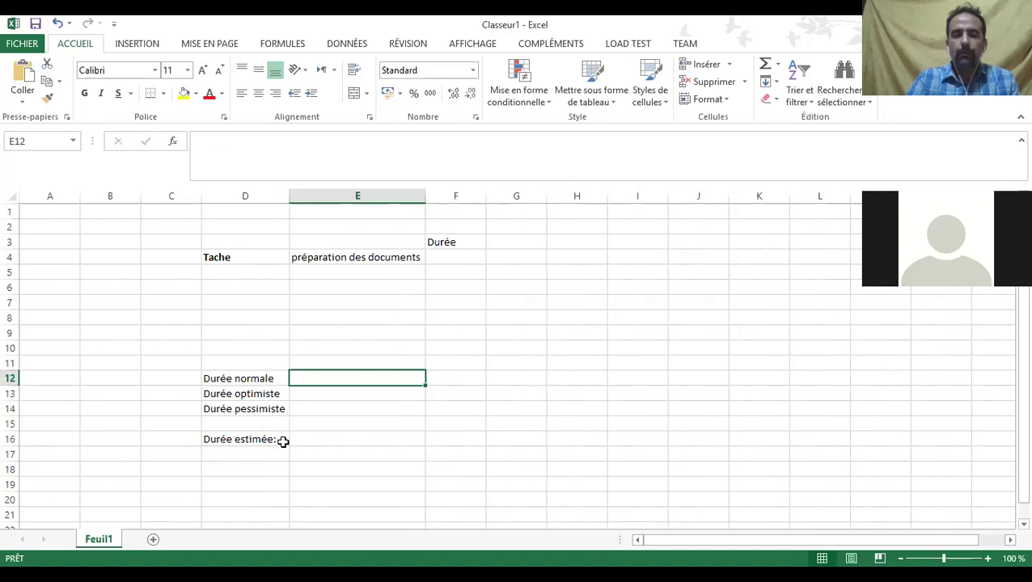
- Make D16:E16 bold and enter a centred "?" in E16 as the estimated duration's placeholder
{"action": "left_click_drag", "start_coordinate": [283, 441], "coordinate": [382, 435]}
{"action": "left_click", "coordinate": [84, 93]}
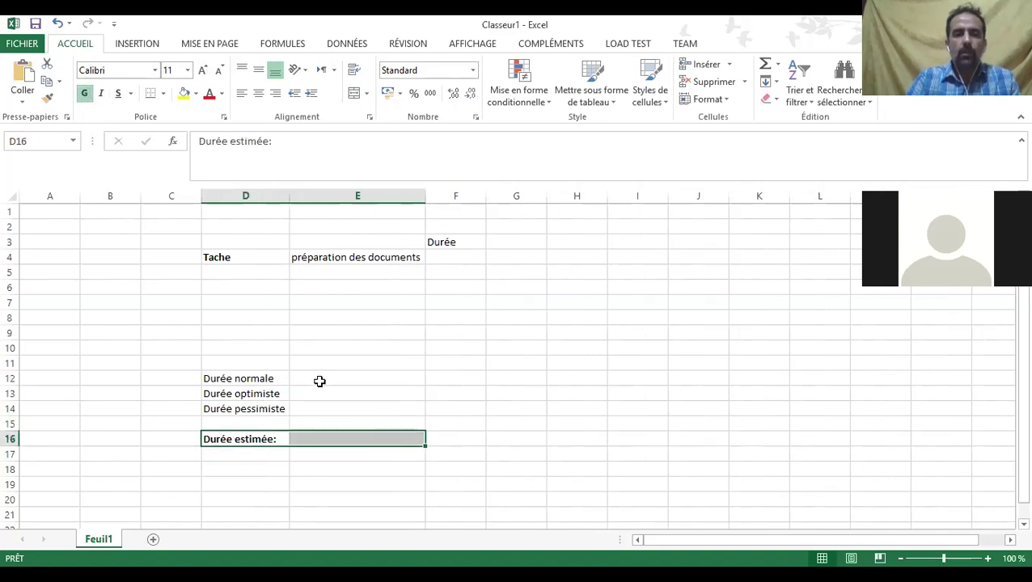
{"action": "left_click", "coordinate": [331, 438]}
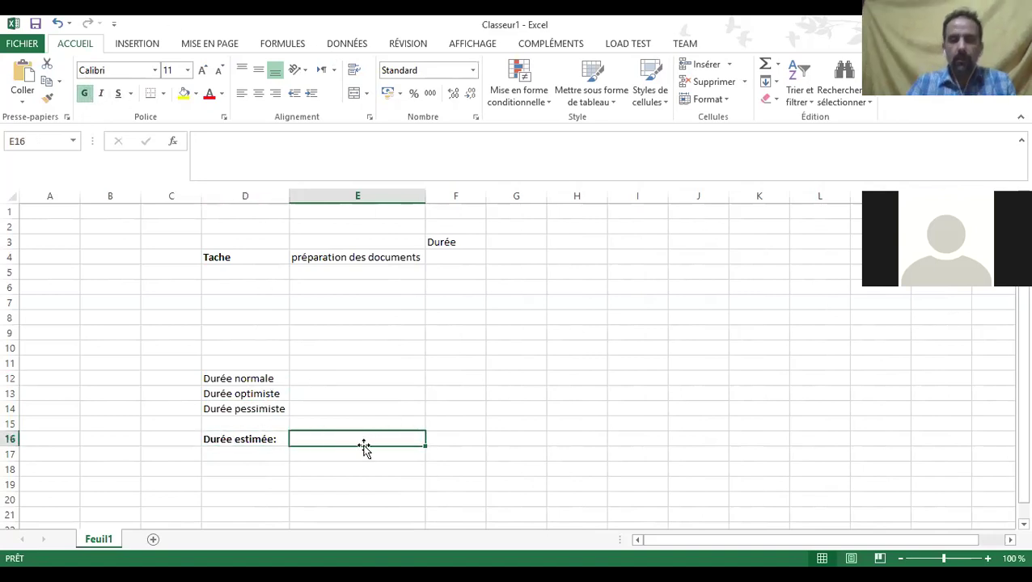
{"action": "type", "text": "?"}
{"action": "key", "text": "Return"}
{"action": "left_click", "coordinate": [376, 437]}
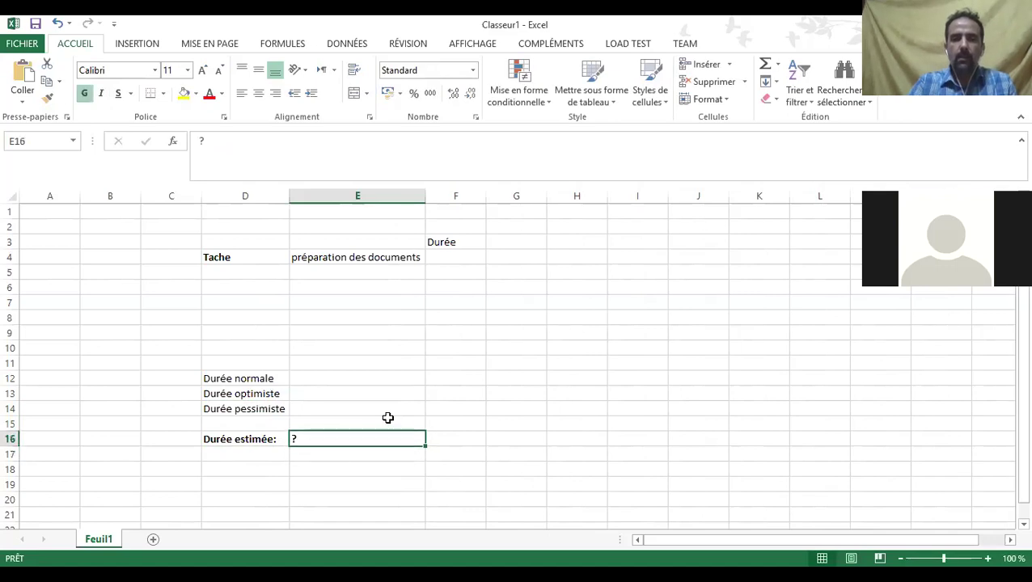
{"action": "left_click", "coordinate": [260, 93]}
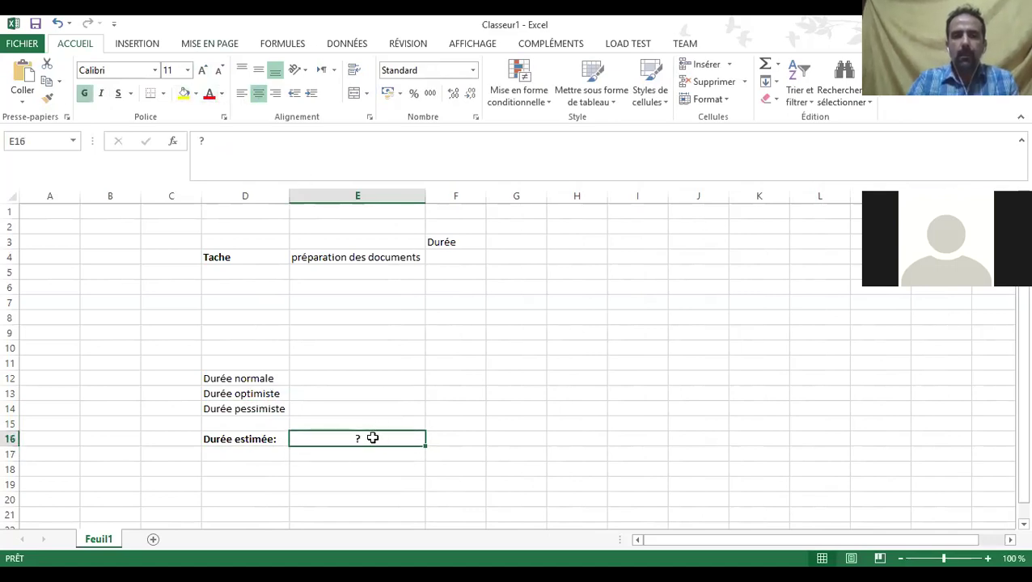
{"action": "left_click", "coordinate": [320, 388]}
{"action": "left_click_drag", "start_coordinate": [239, 373], "coordinate": [249, 409]}
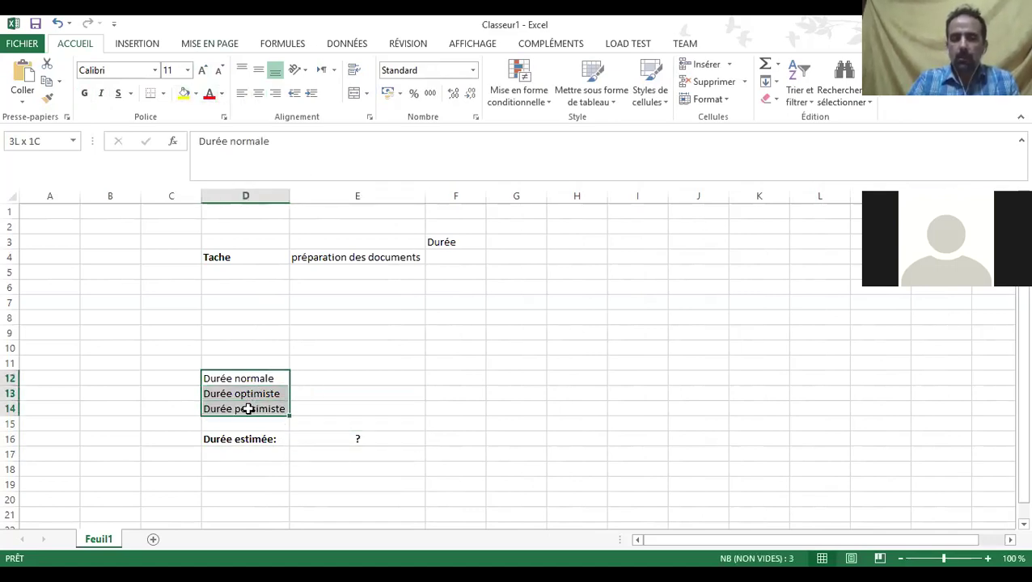
{"action": "left_click", "coordinate": [338, 378]}
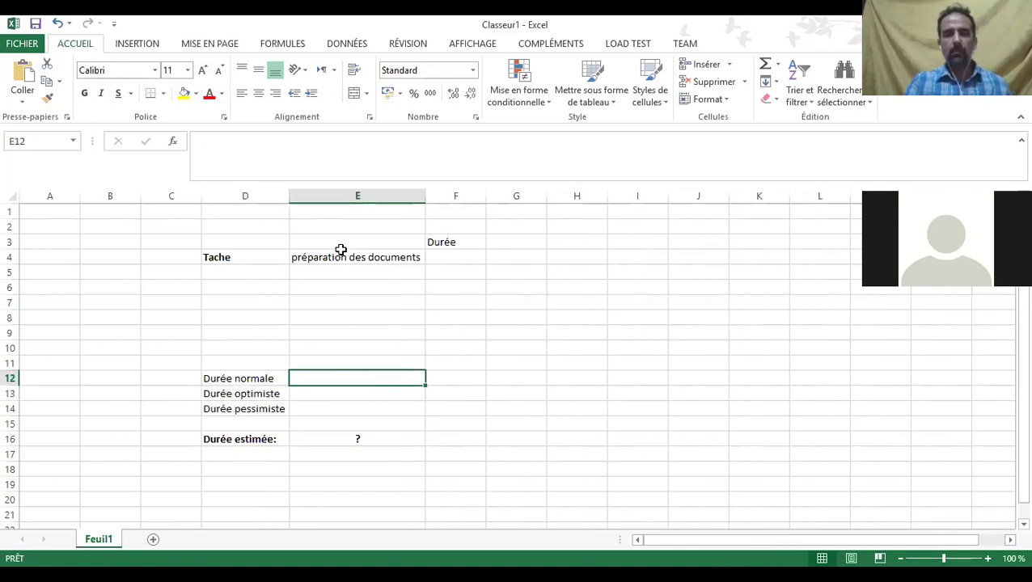
{"action": "left_click", "coordinate": [368, 257]}
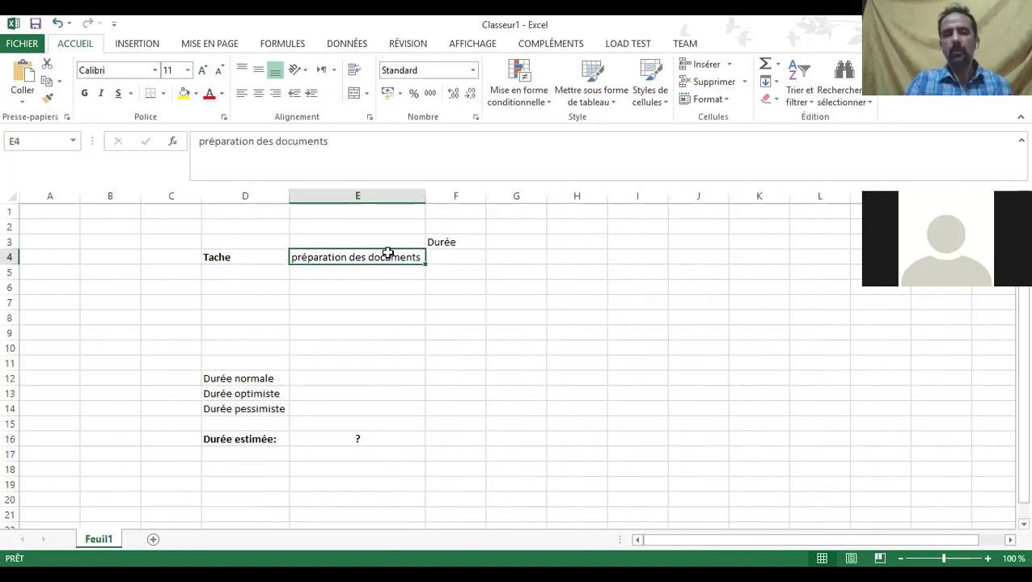
{"action": "left_click", "coordinate": [356, 366]}
- Enter 5 as the normal duration in E12, without a unit
{"action": "left_click", "coordinate": [391, 376]}
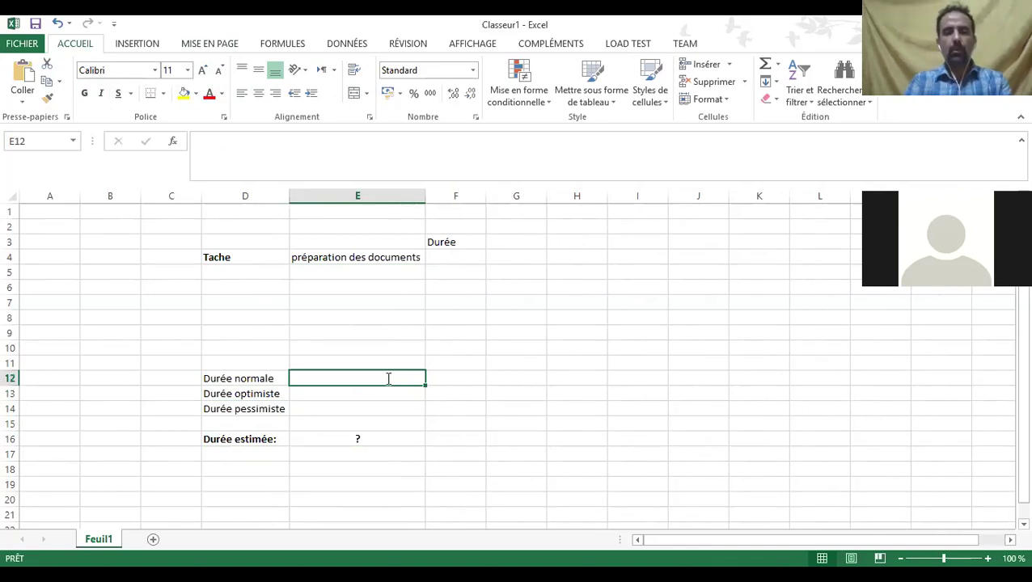
{"action": "type", "text": "7"}
{"action": "key", "text": "BackSpace"}
{"action": "type", "text": "5j"}
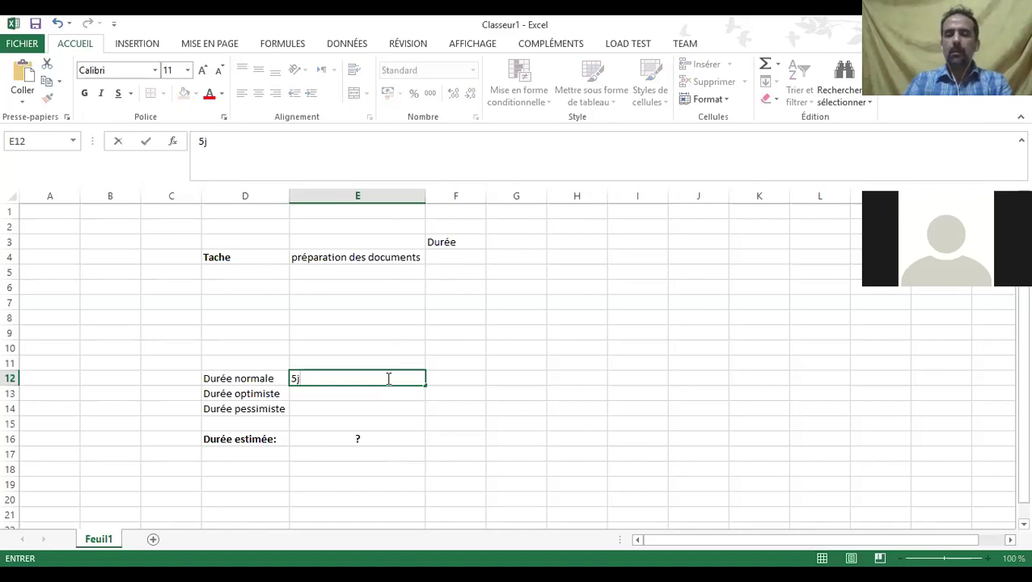
{"action": "key", "text": "BackSpace"}
{"action": "key", "text": "Return"}
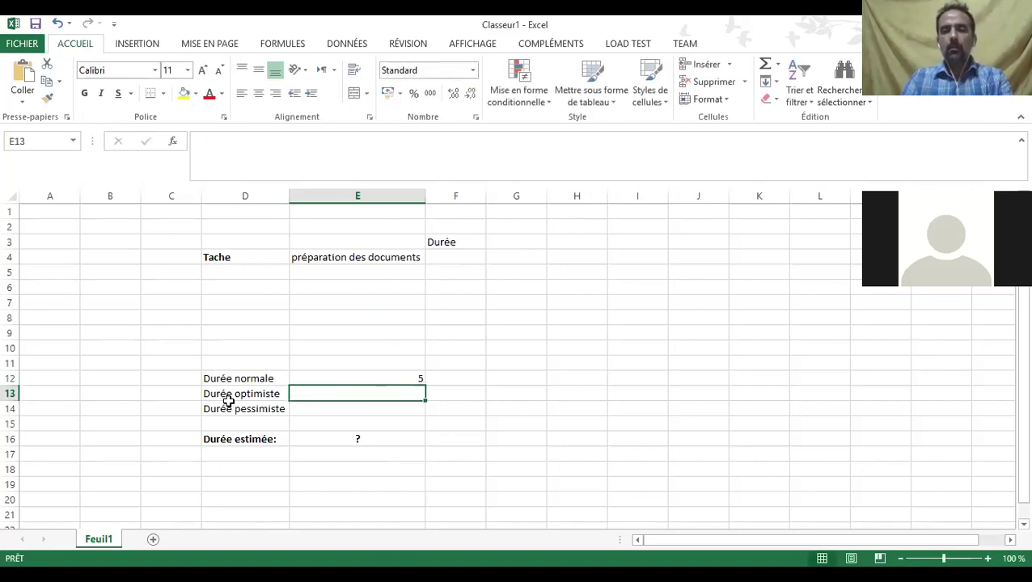
- Centre the contents of the duration value cells E12:E15
{"action": "left_click_drag", "start_coordinate": [376, 376], "coordinate": [375, 424]}
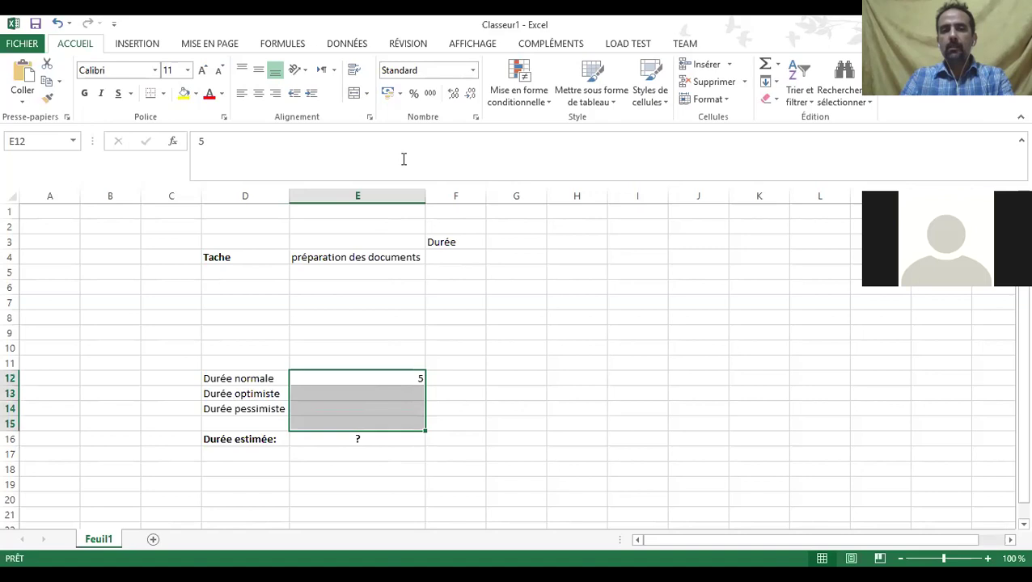
{"action": "left_click", "coordinate": [258, 93]}
{"action": "left_click", "coordinate": [366, 395]}
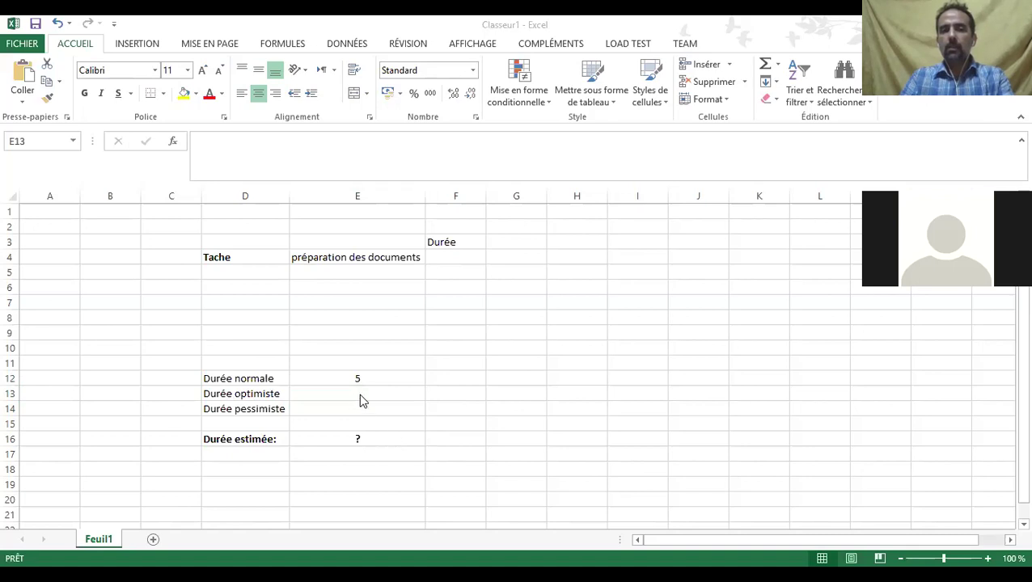
- Enter 3 as the optimistic duration in E13 and 10 as the pessimistic duration in E14
{"action": "left_click", "coordinate": [379, 395]}
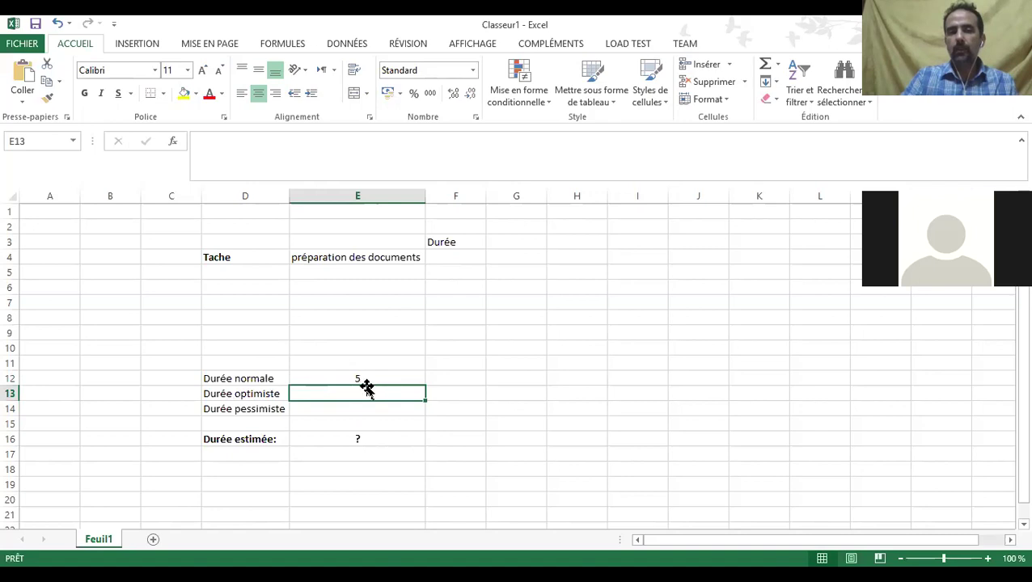
{"action": "type", "text": "3"}
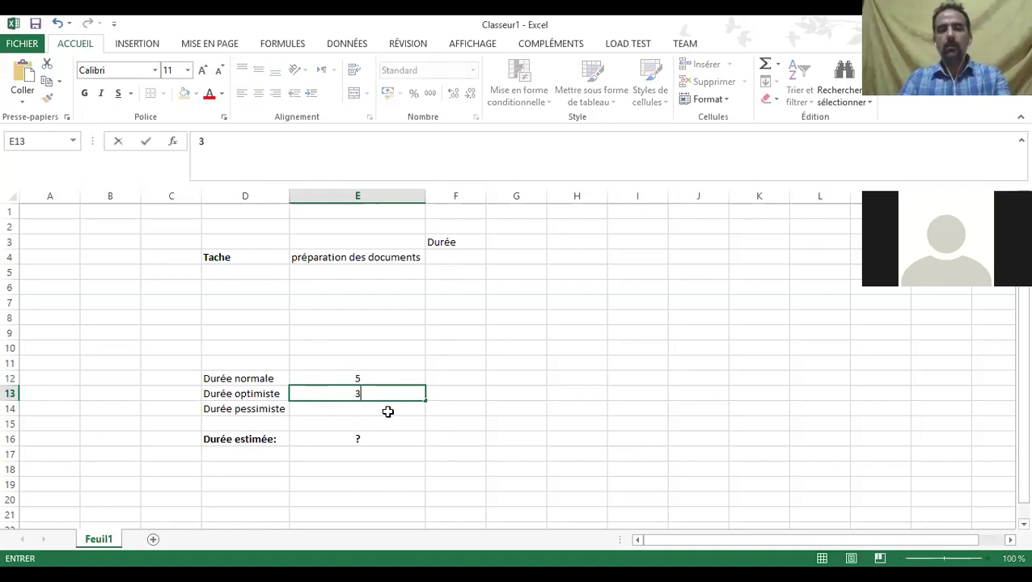
{"action": "key", "text": "Return"}
{"action": "left_click", "coordinate": [365, 394]}
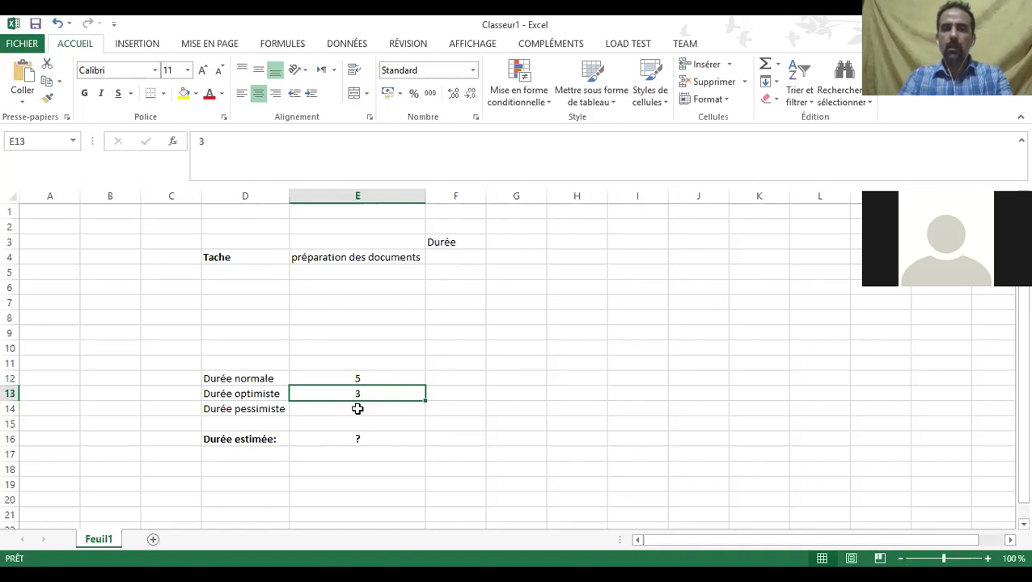
{"action": "left_click", "coordinate": [380, 408]}
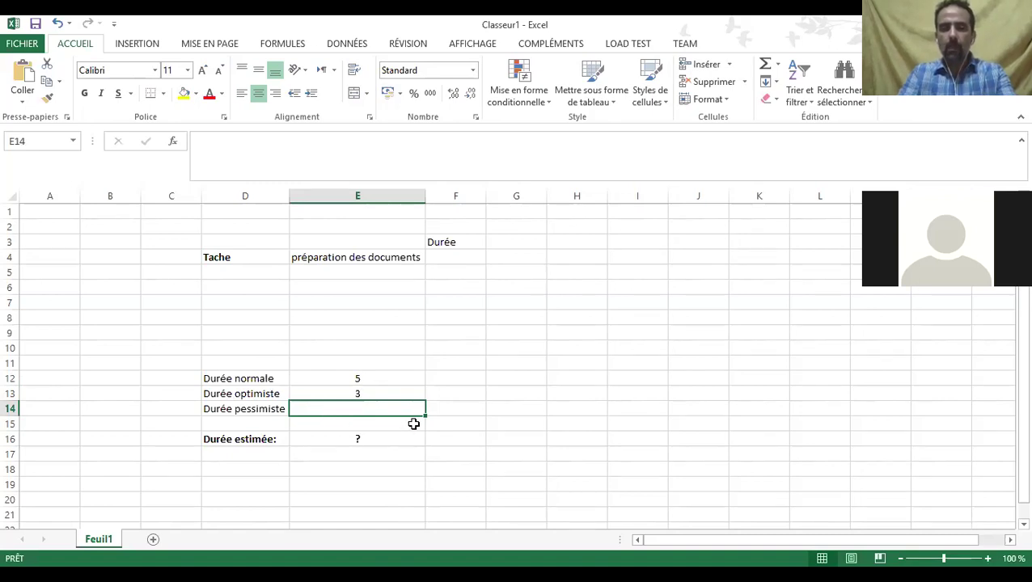
{"action": "type", "text": "10"}
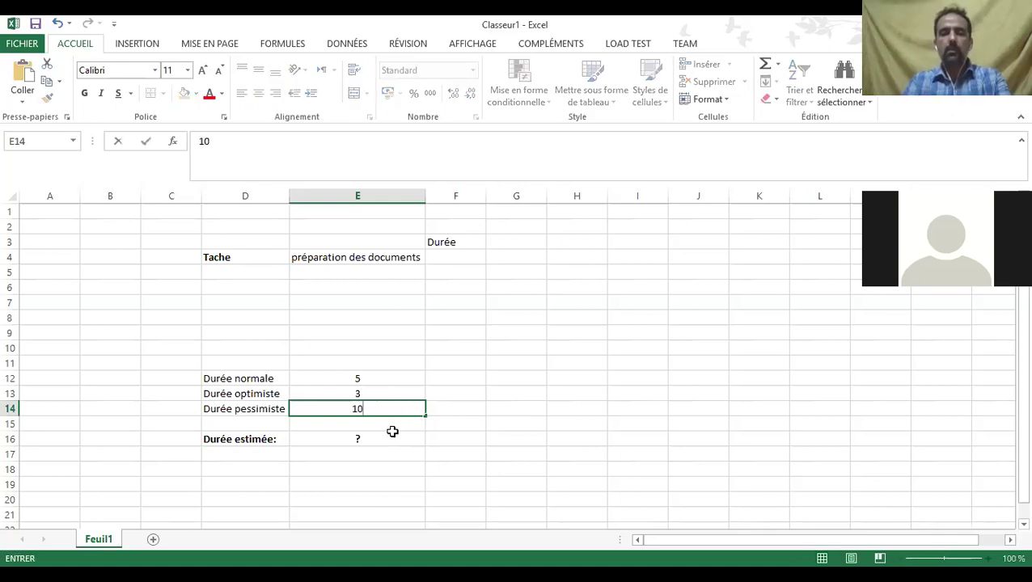
{"action": "key", "text": "Return"}
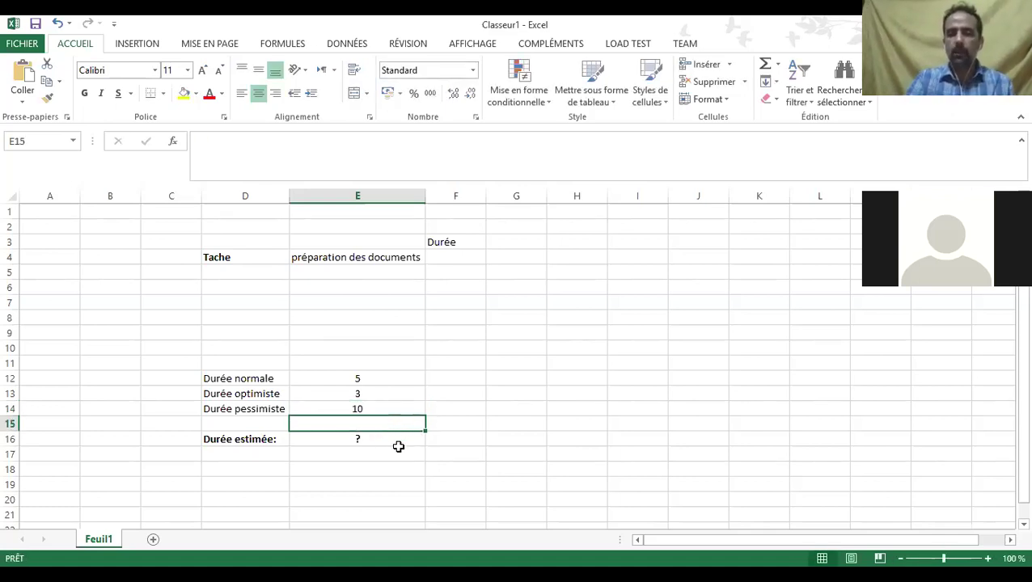
{"action": "left_click", "coordinate": [364, 440]}
{"action": "left_click", "coordinate": [267, 438]}
{"action": "left_click_drag", "start_coordinate": [267, 438], "coordinate": [353, 437]}
{"action": "left_click", "coordinate": [356, 438]}
{"action": "left_click", "coordinate": [359, 381]}
{"action": "left_click_drag", "start_coordinate": [359, 381], "coordinate": [359, 419]}
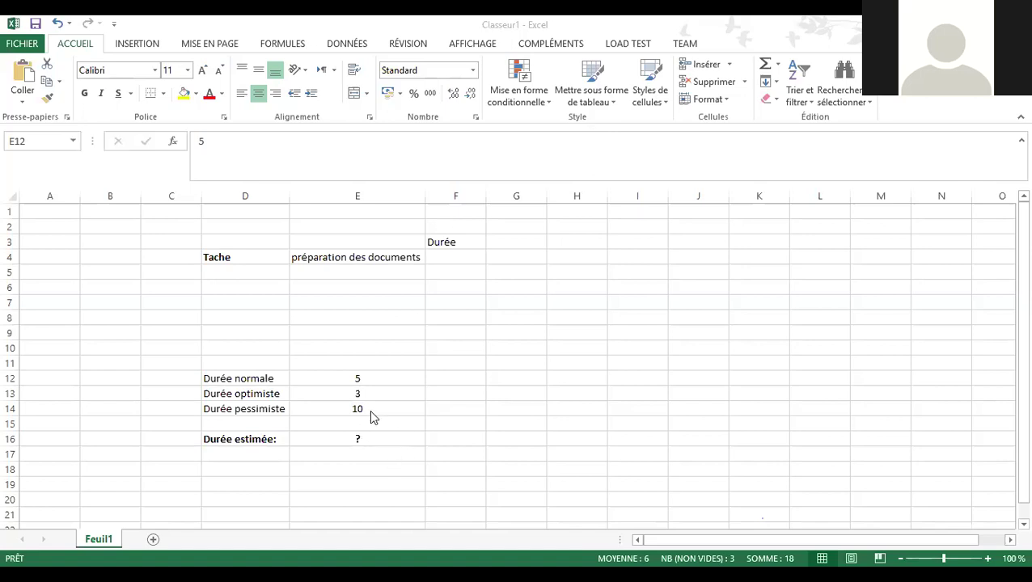
- Replace the "?" in E16 with the formula =E12*4 +E13+E14, leaving it open for editing
{"action": "left_click", "coordinate": [381, 439]}
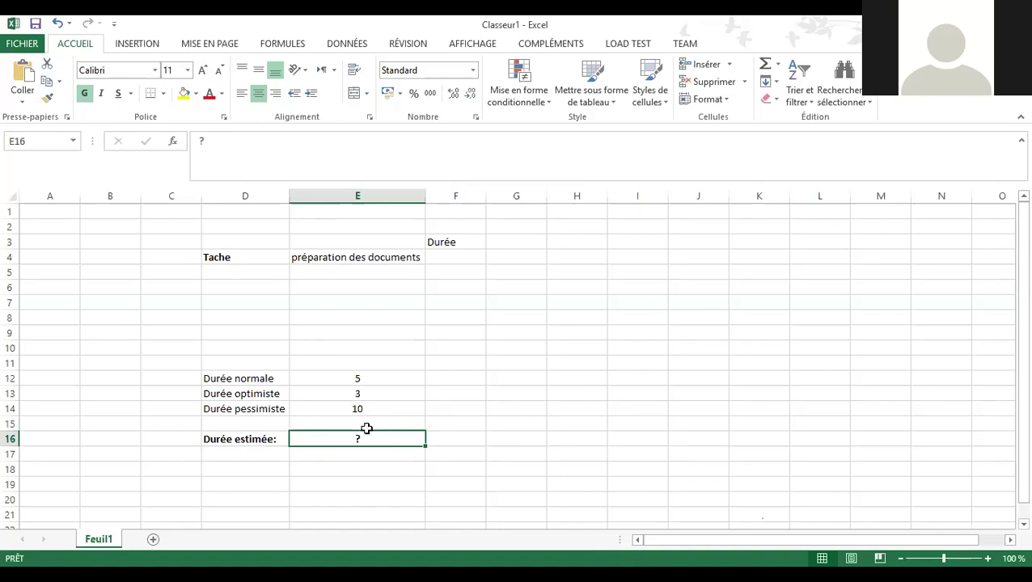
{"action": "type", "text": "="}
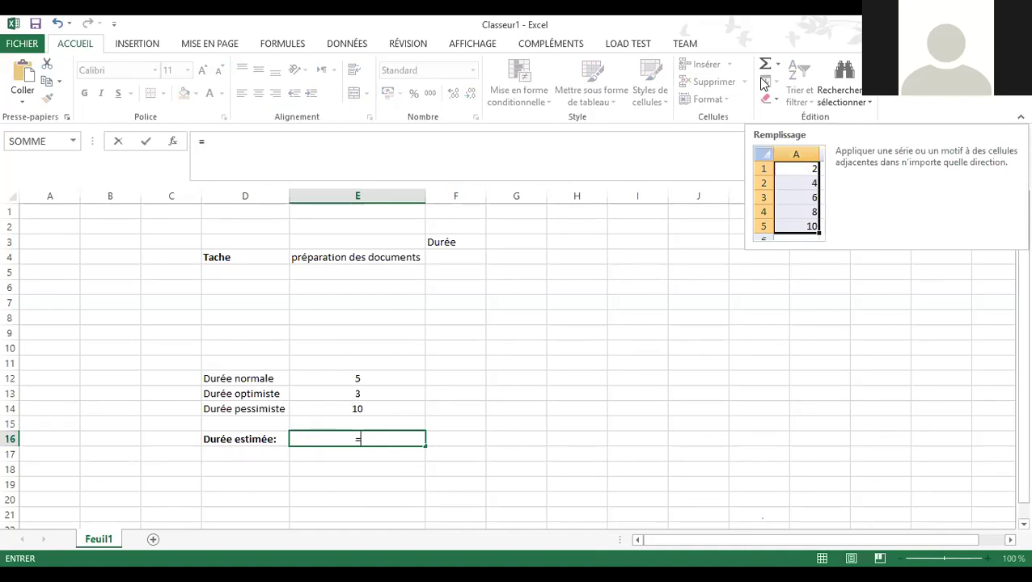
{"action": "left_click", "coordinate": [369, 439]}
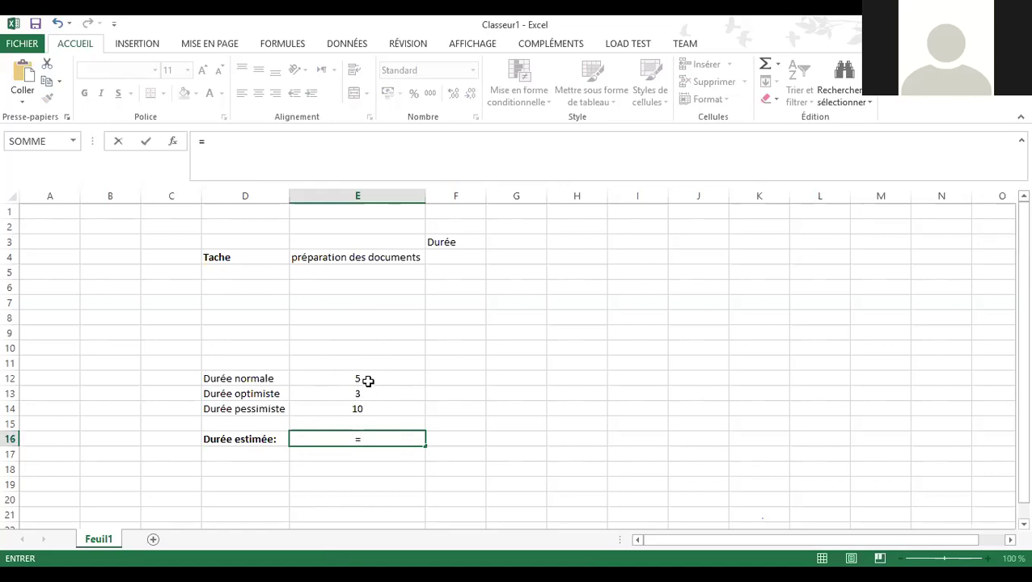
{"action": "left_click", "coordinate": [396, 382]}
{"action": "type", "text": "*"}
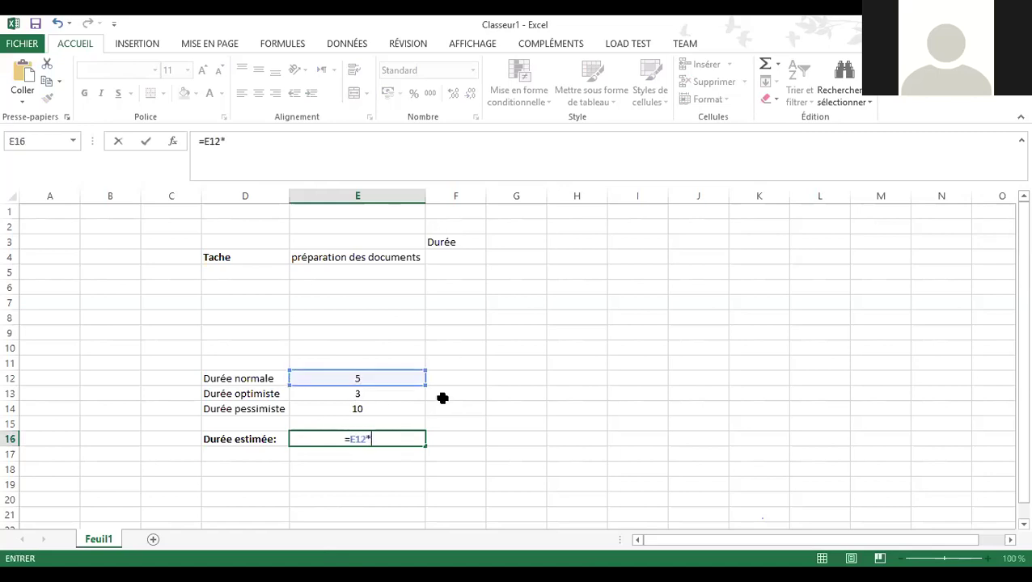
{"action": "type", "text": "4 +"}
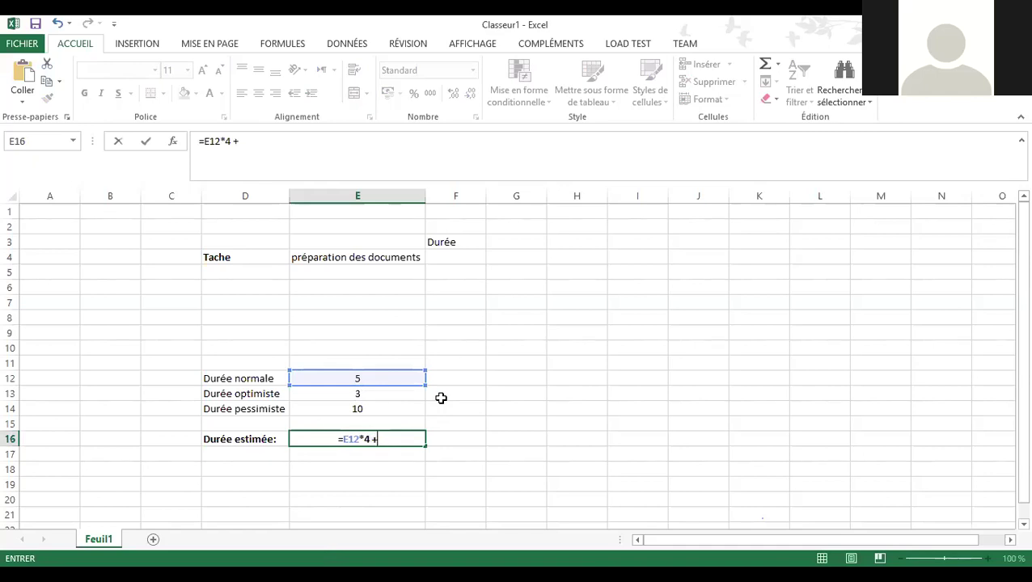
{"action": "left_click", "coordinate": [359, 395]}
{"action": "type", "text": "+"}
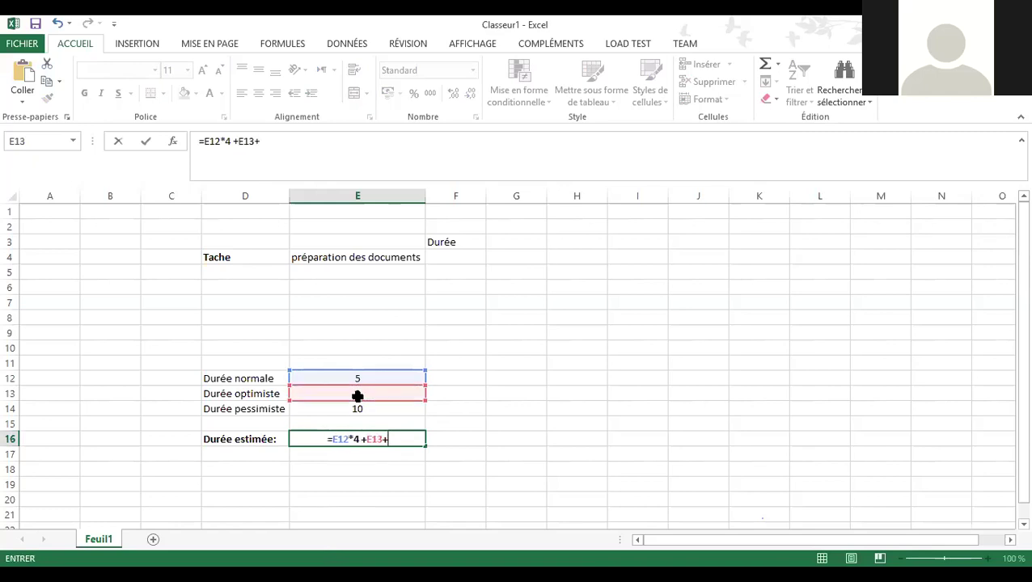
{"action": "left_click", "coordinate": [363, 408]}
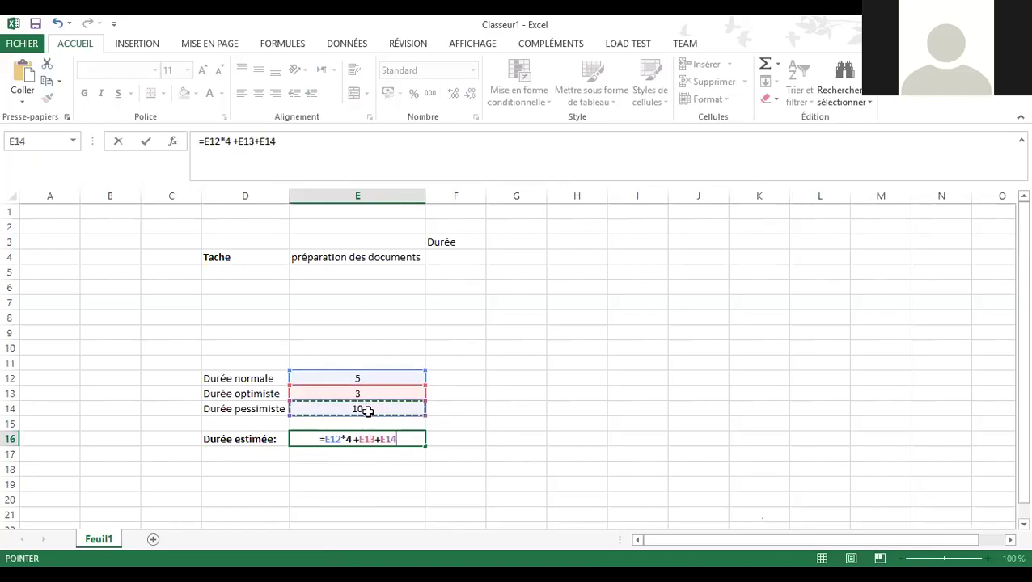
{"action": "left_click", "coordinate": [395, 439]}
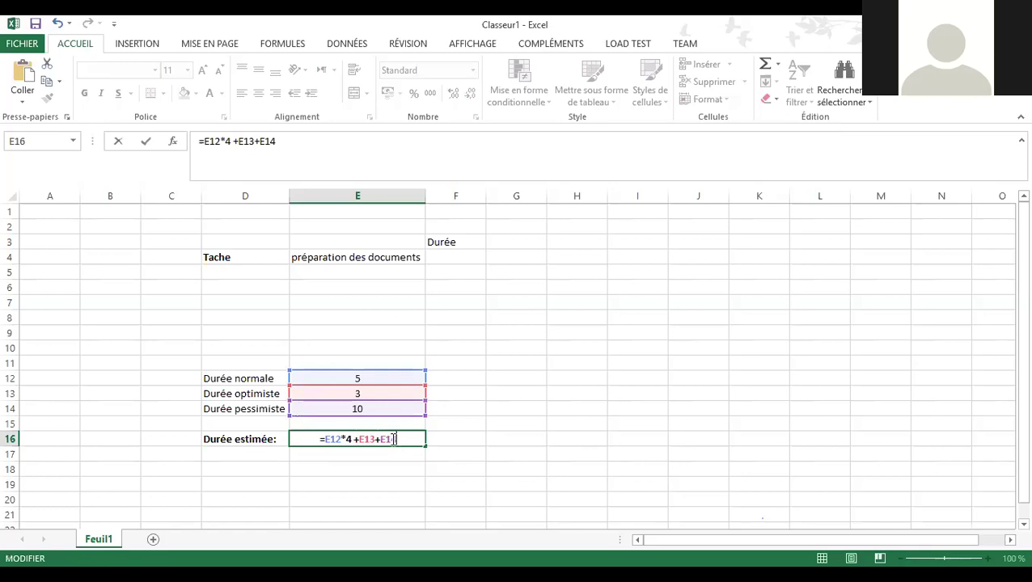
- Enclose E12*4 and E13+E14 in separate parentheses within the E16 formula
{"action": "type", "text": ")"}
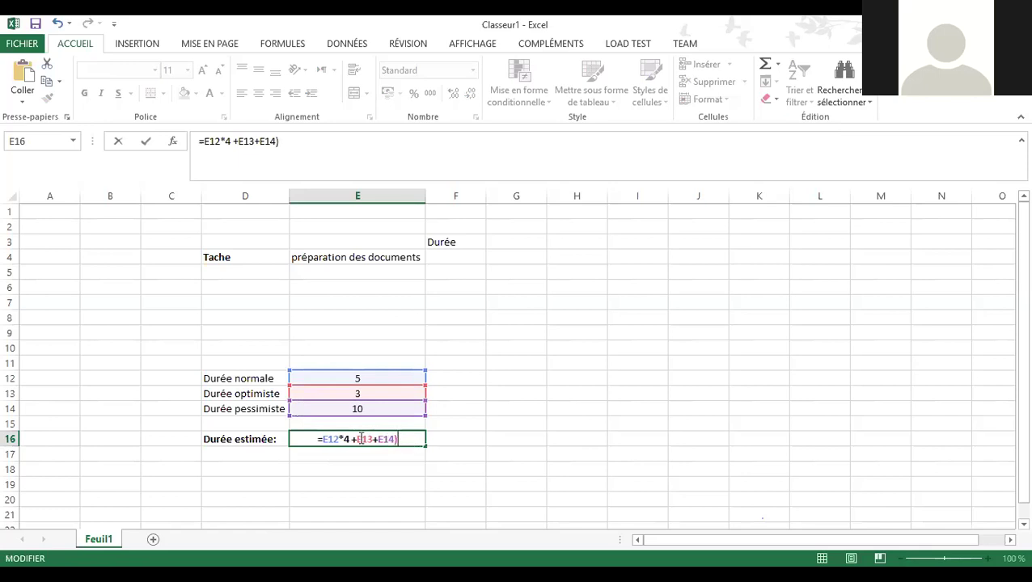
{"action": "left_click", "coordinate": [359, 439]}
{"action": "type", "text": "("}
{"action": "key", "text": "Left"}
{"action": "key", "text": "Left"}
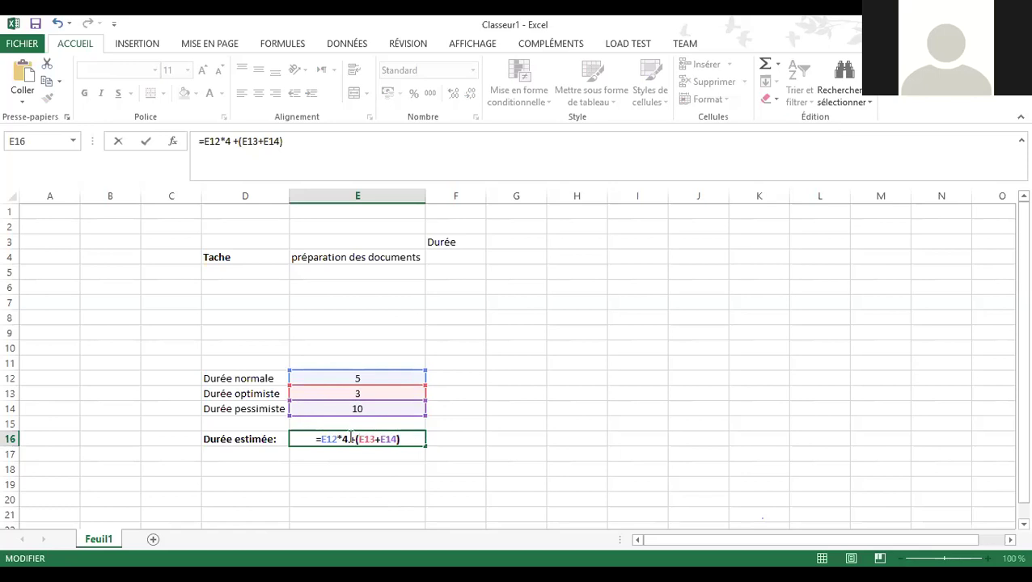
{"action": "type", "text": "="}
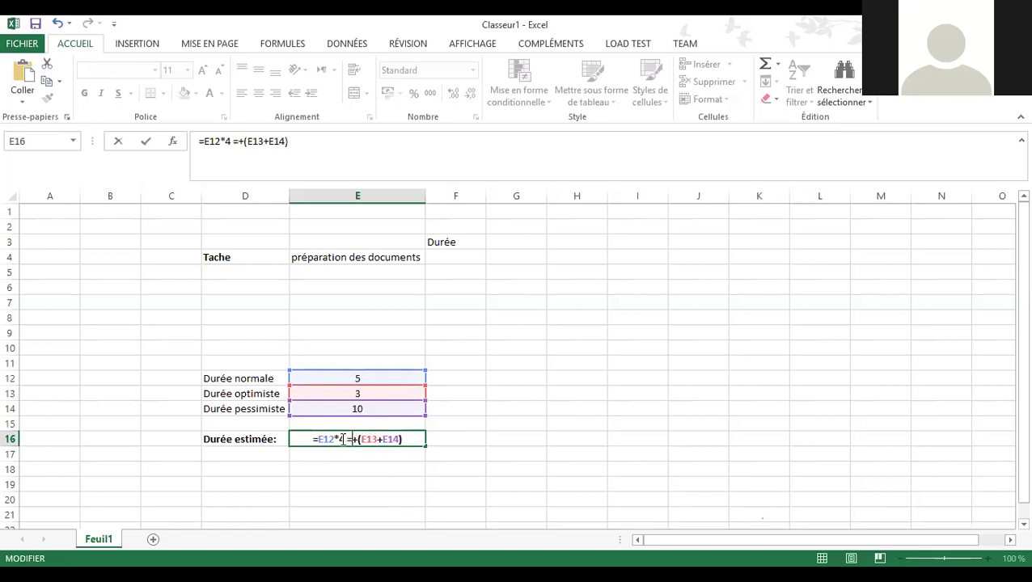
{"action": "key", "text": "BackSpace"}
{"action": "type", "text": ")"}
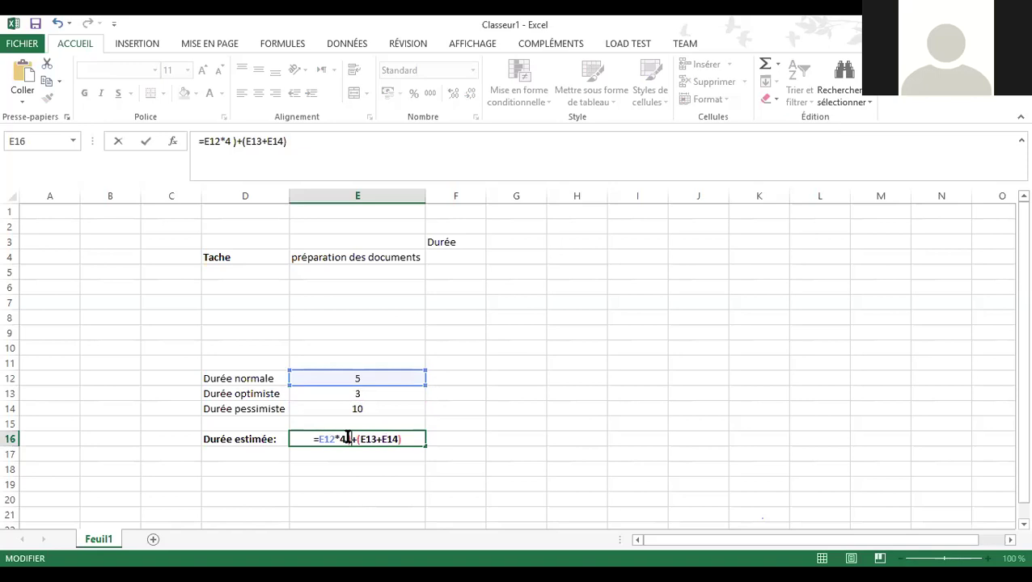
{"action": "left_click", "coordinate": [319, 441]}
{"action": "type", "text": "("}
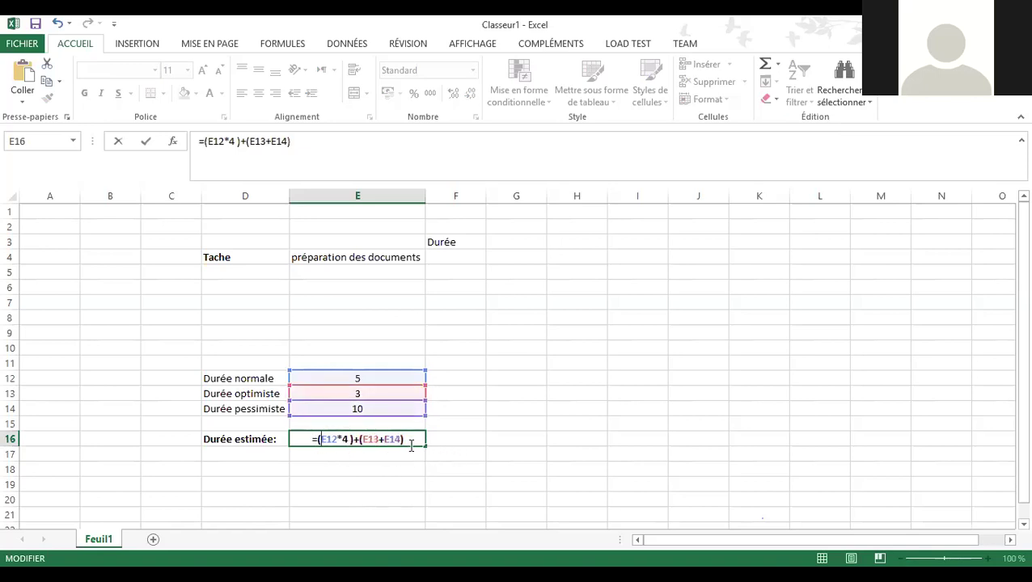
- Append /6 after the (E13+E14) group and commit the estimated duration formula in E16
{"action": "type", "text": "/6"}
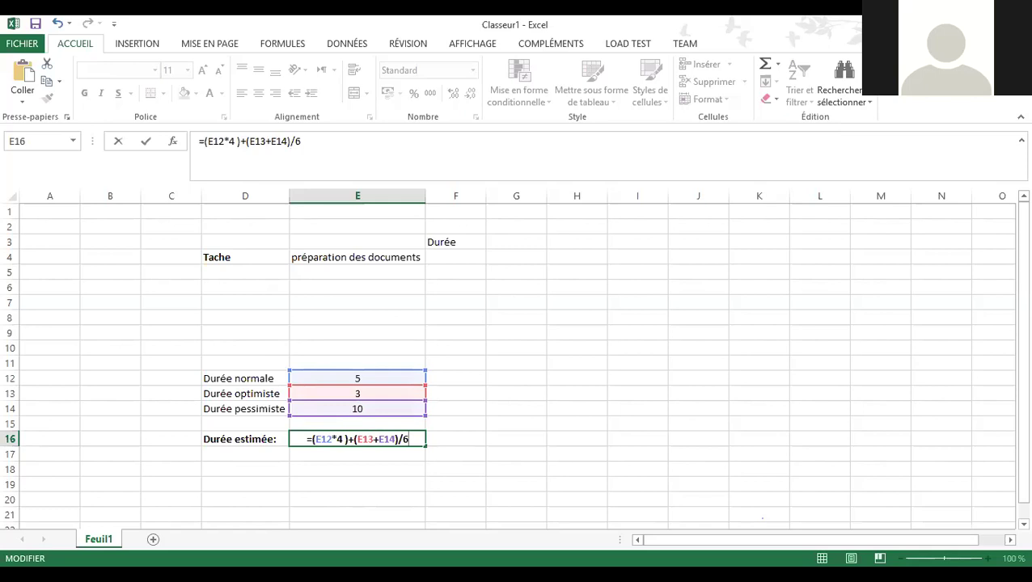
{"action": "key", "text": "Return"}
{"action": "left_click", "coordinate": [405, 438]}
- Review the normal, optimistic and pessimistic durations in rows 12 to 14 against the estimated duration in E16
{"action": "scroll", "coordinate": [595, 495], "scroll_direction": "up", "scroll_amount": 2, "text": "ctrl"}
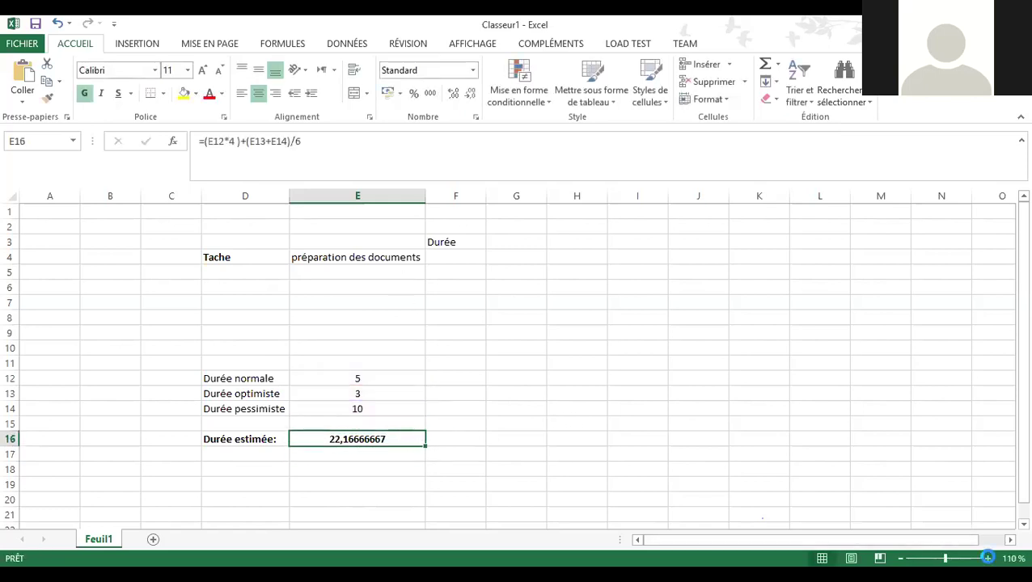
{"action": "scroll", "coordinate": [596, 491], "scroll_direction": "down", "scroll_amount": 1}
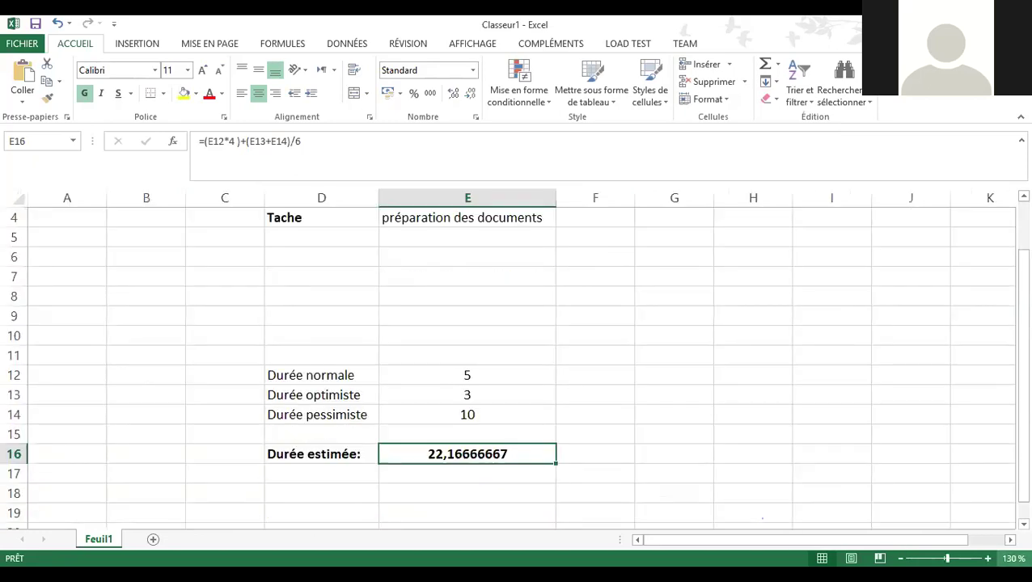
{"action": "scroll", "coordinate": [690, 516], "scroll_direction": "up", "scroll_amount": 1, "text": "ctrl"}
{"action": "scroll", "coordinate": [689, 514], "scroll_direction": "down", "scroll_amount": 2}
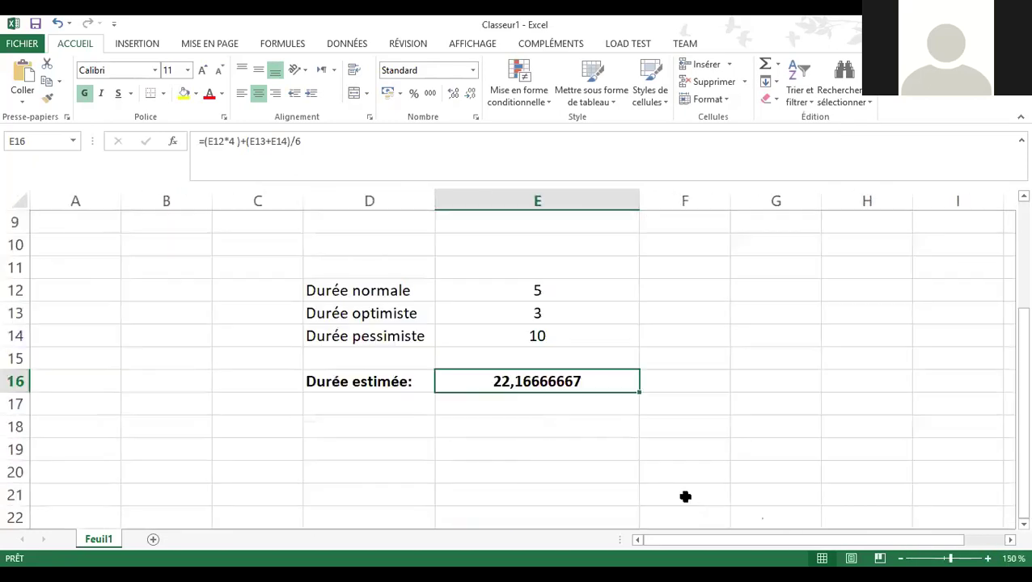
{"action": "left_click", "coordinate": [397, 381]}
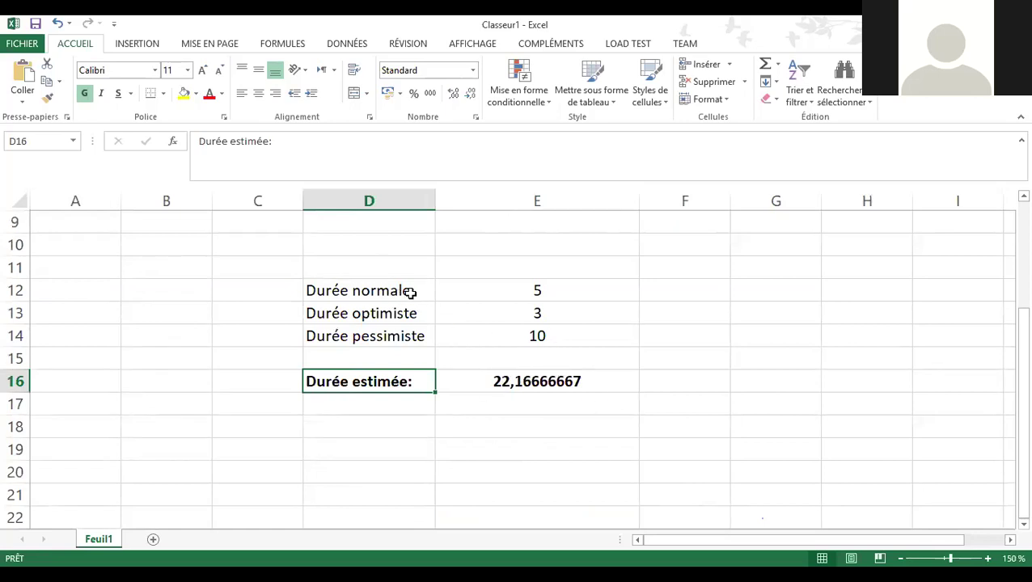
{"action": "left_click", "coordinate": [496, 290]}
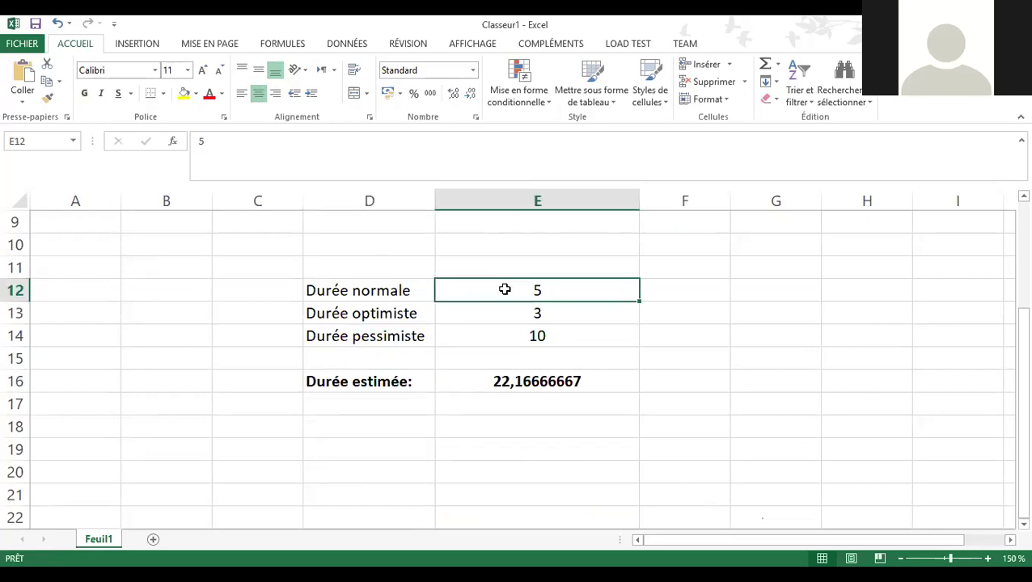
{"action": "left_click", "coordinate": [398, 315]}
{"action": "left_click", "coordinate": [499, 315]}
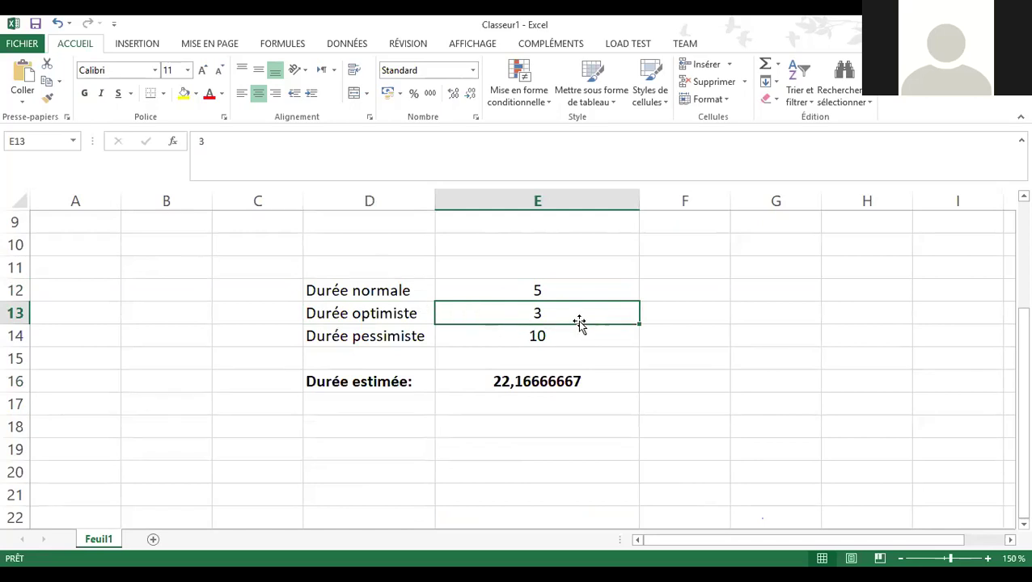
{"action": "left_click", "coordinate": [415, 338]}
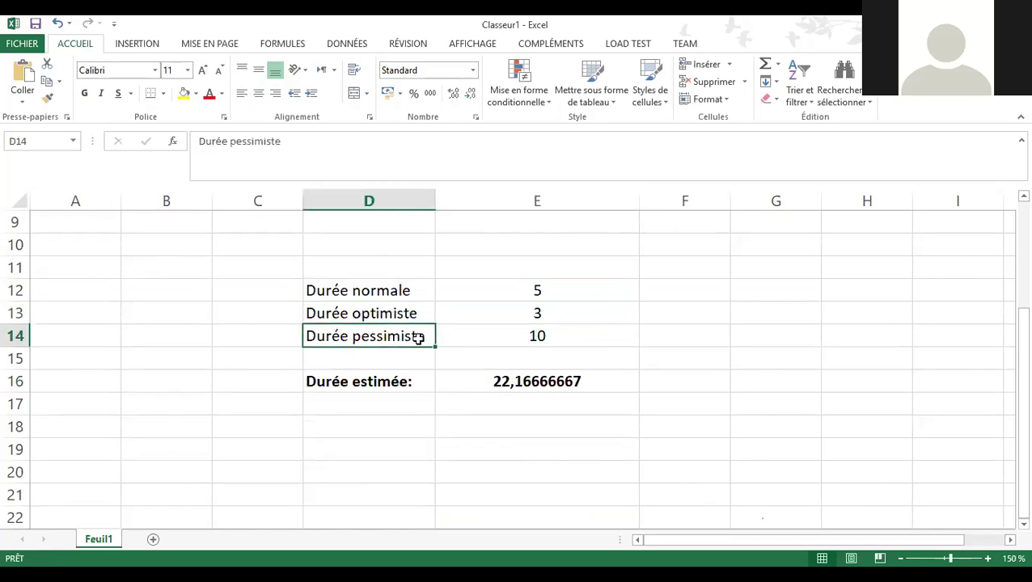
{"action": "left_click", "coordinate": [558, 338]}
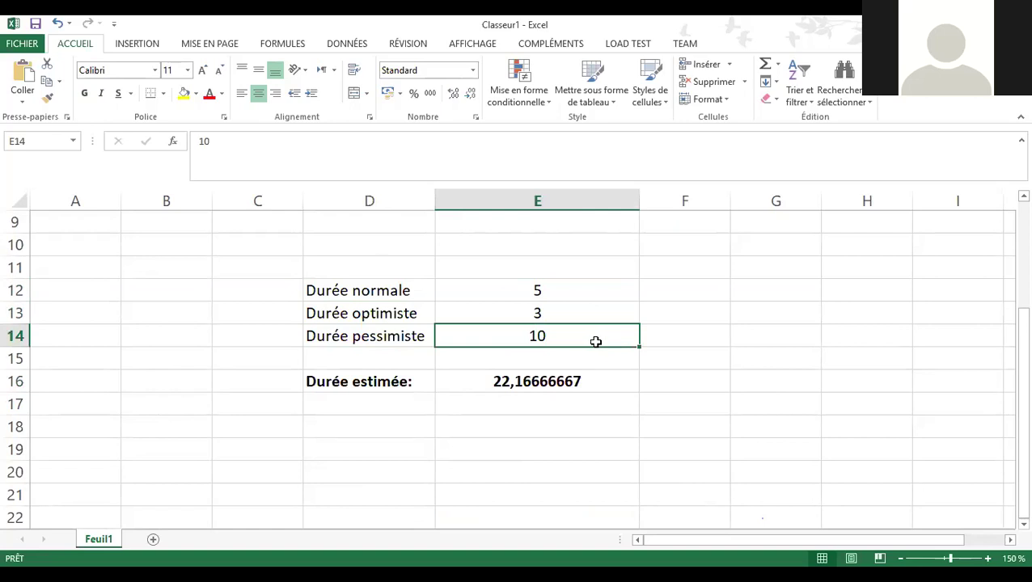
{"action": "left_click", "coordinate": [558, 380]}
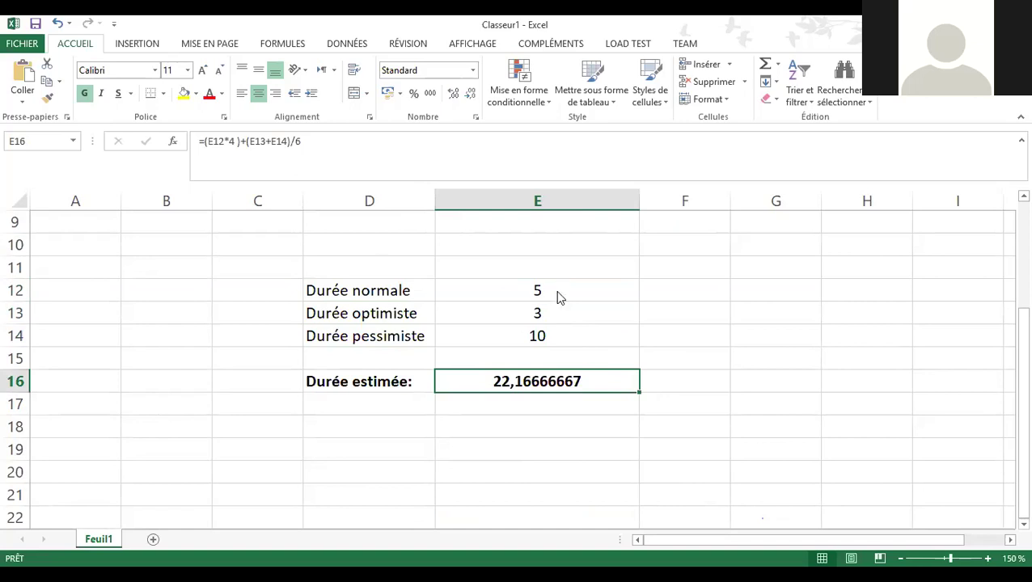
{"action": "left_click", "coordinate": [553, 336]}
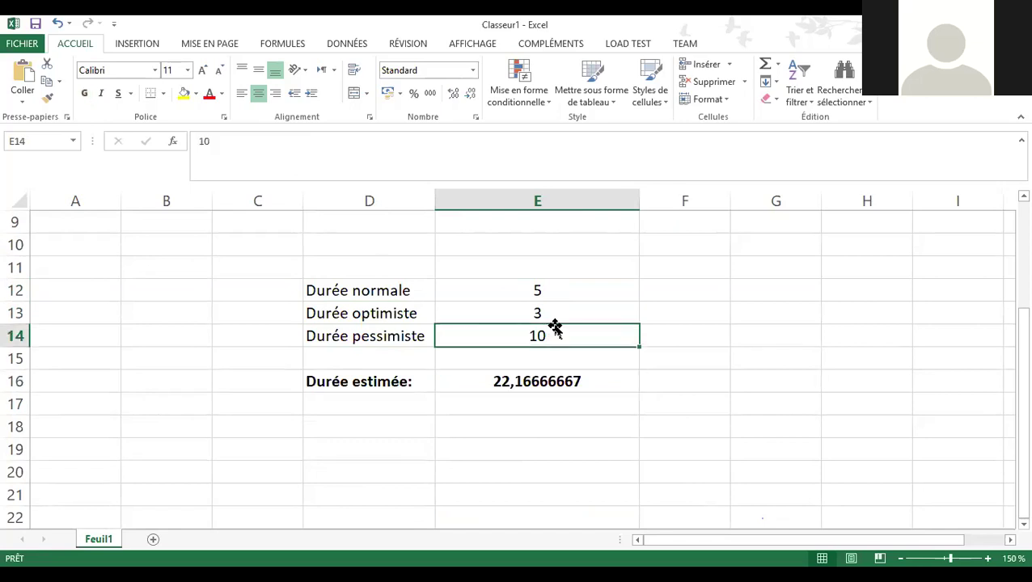
{"action": "left_click", "coordinate": [550, 316]}
{"action": "left_click", "coordinate": [543, 291]}
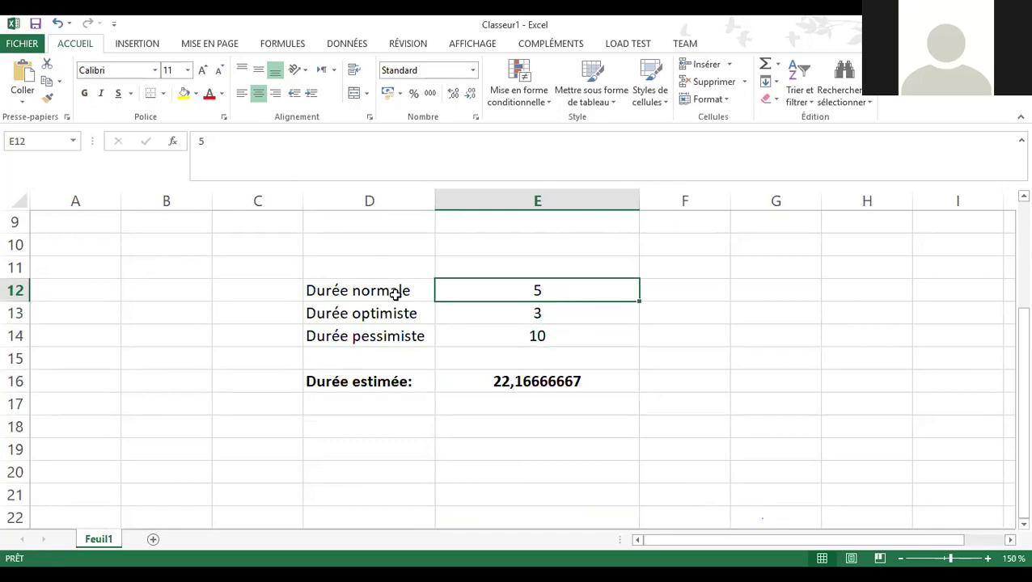
- Enter the label "Exceptions" in C13, beside the optimistic and pessimistic duration labels
{"action": "left_click_drag", "start_coordinate": [417, 311], "coordinate": [428, 335]}
{"action": "left_click_drag", "start_coordinate": [264, 313], "coordinate": [275, 334]}
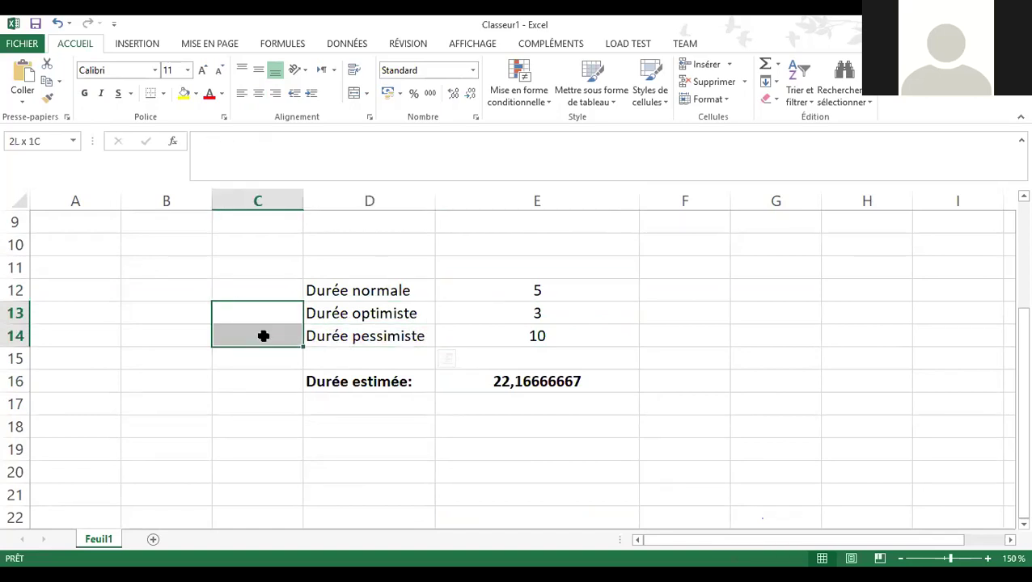
{"action": "left_click", "coordinate": [253, 321]}
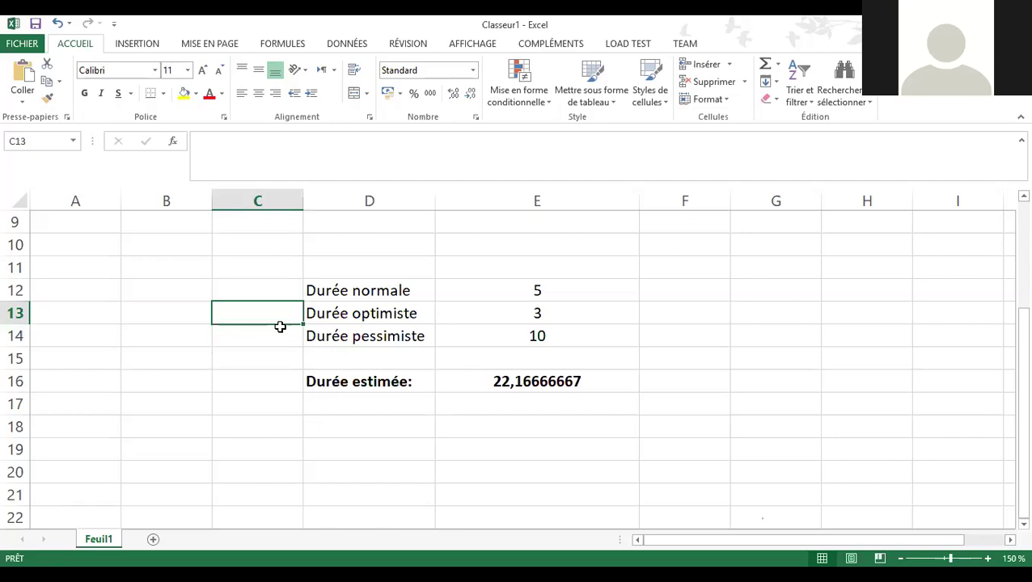
{"action": "type", "text": "Exceptions"}
{"action": "key", "text": "Return"}
- Merge C13:C14 and centre the Exceptions label horizontally and vertically in the merged cell
{"action": "left_click_drag", "start_coordinate": [279, 305], "coordinate": [285, 336]}
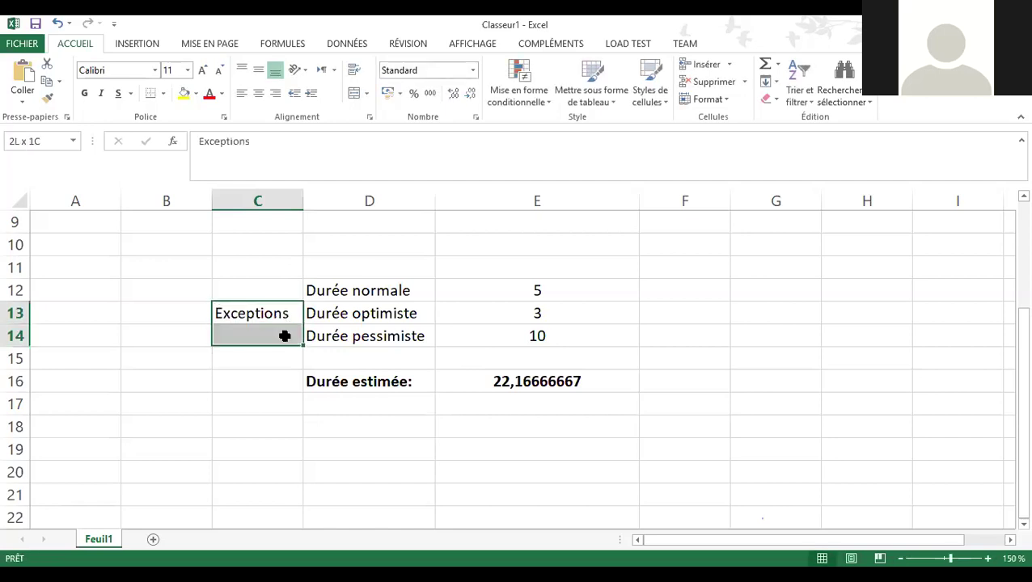
{"action": "left_click", "coordinate": [353, 93]}
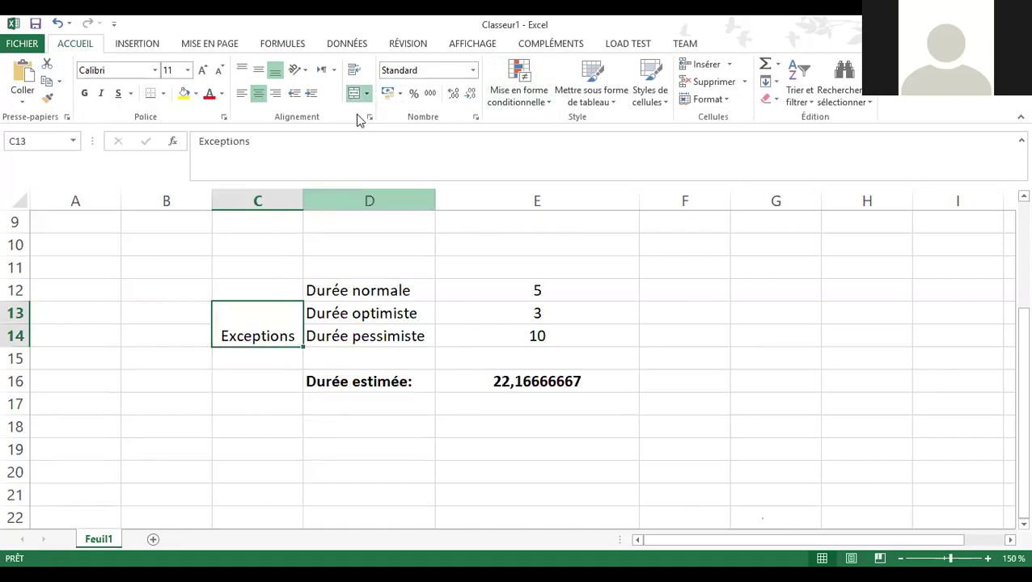
{"action": "left_click", "coordinate": [258, 70]}
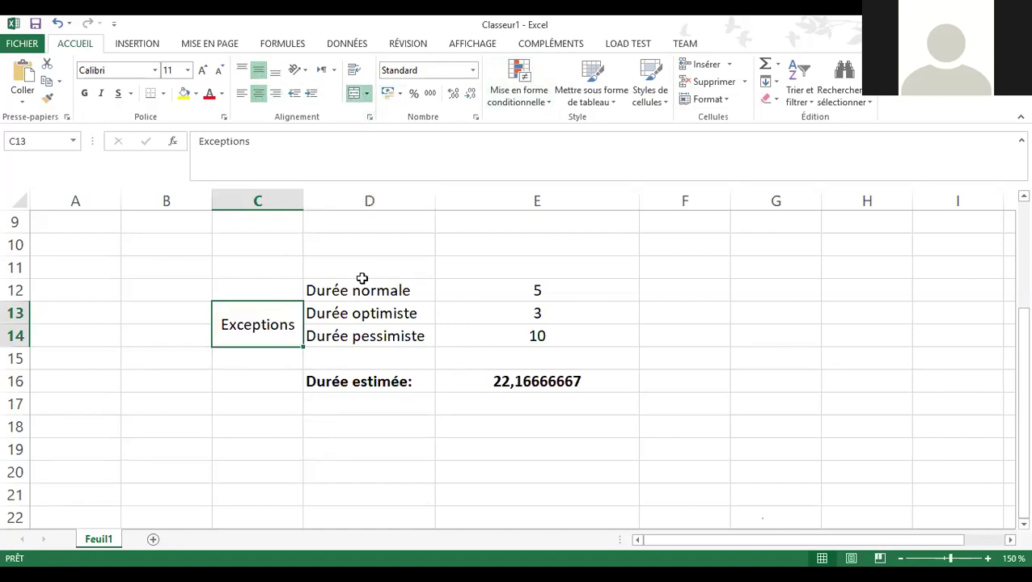
- Review the three duration labels, the normal duration value and the formula that calculates the estimated duration in E16
{"action": "left_click", "coordinate": [433, 321]}
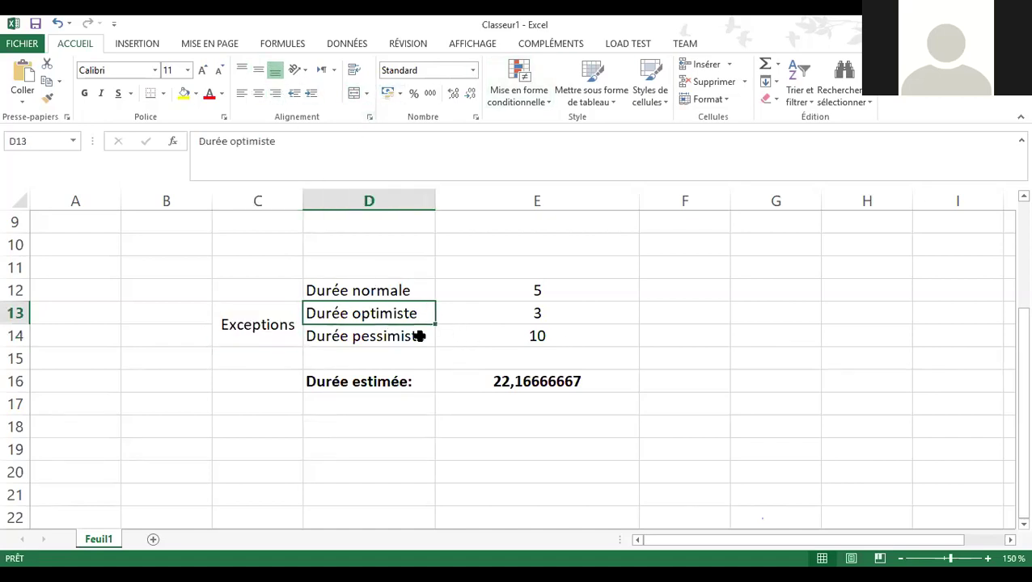
{"action": "left_click", "coordinate": [369, 289]}
{"action": "left_click_drag", "start_coordinate": [392, 307], "coordinate": [396, 336]}
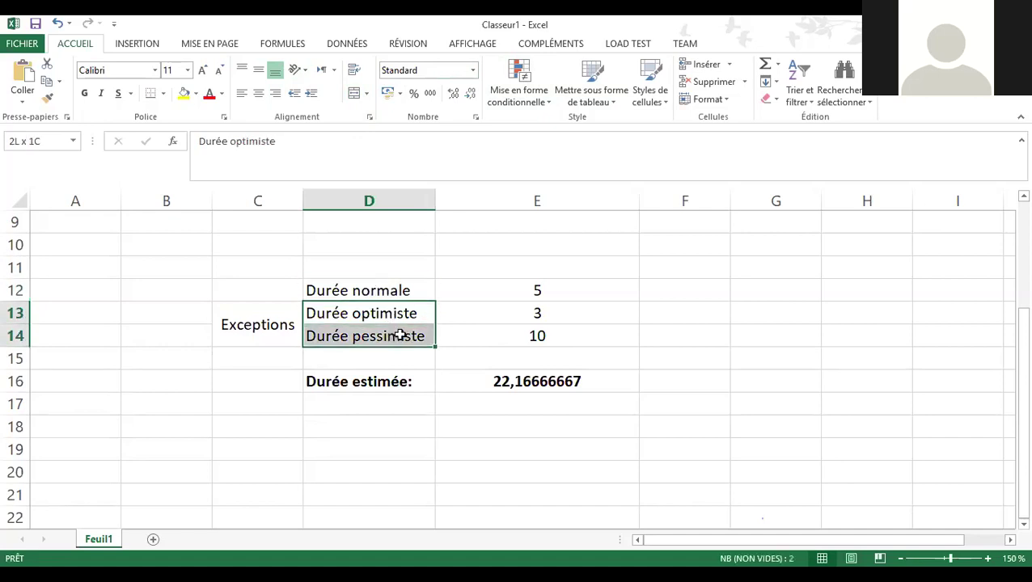
{"action": "left_click", "coordinate": [512, 290]}
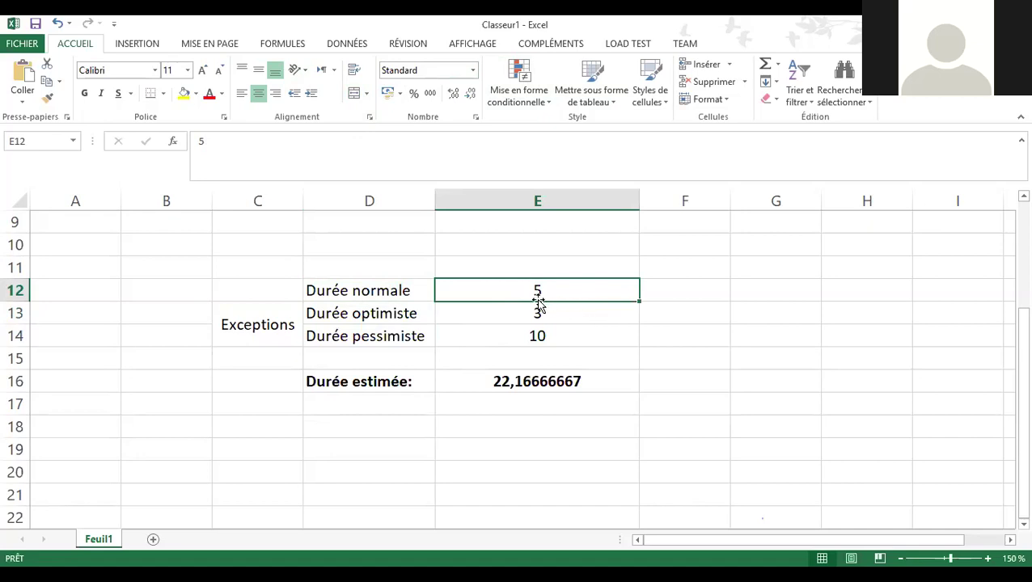
{"action": "left_click", "coordinate": [570, 373]}
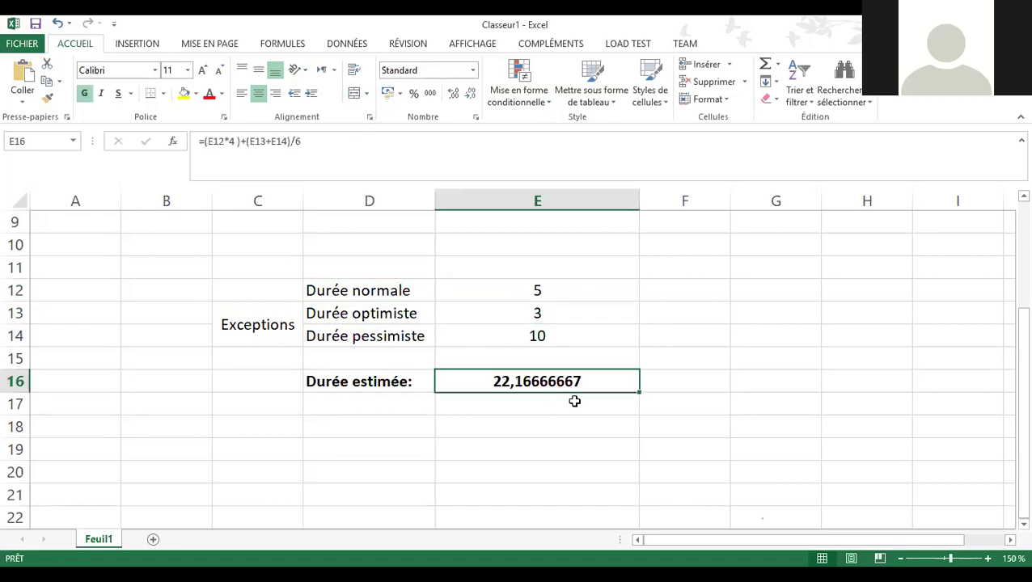
{"action": "key", "text": "F2"}
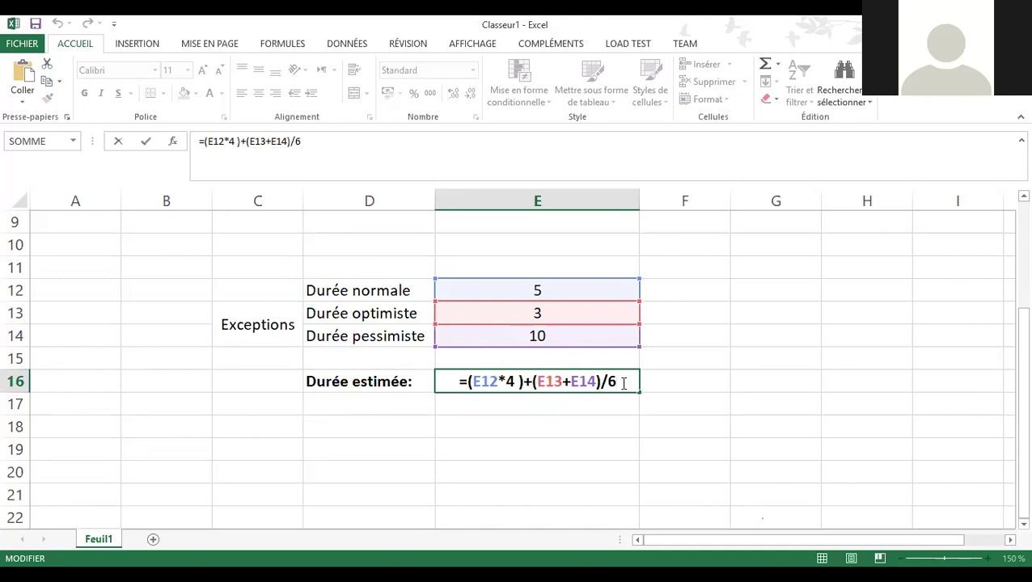
{"action": "key", "text": "Return"}
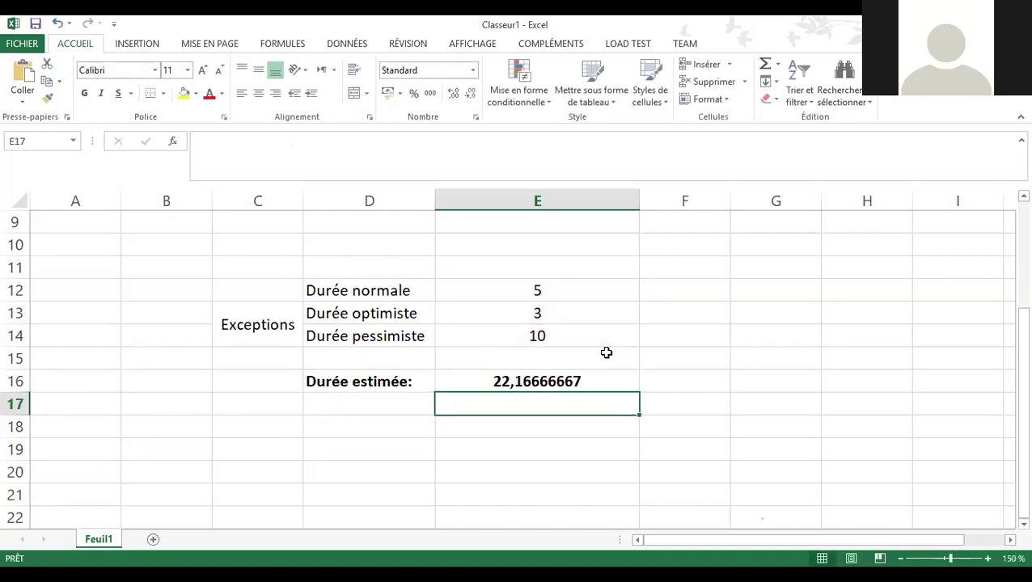
{"action": "left_click", "coordinate": [538, 385]}
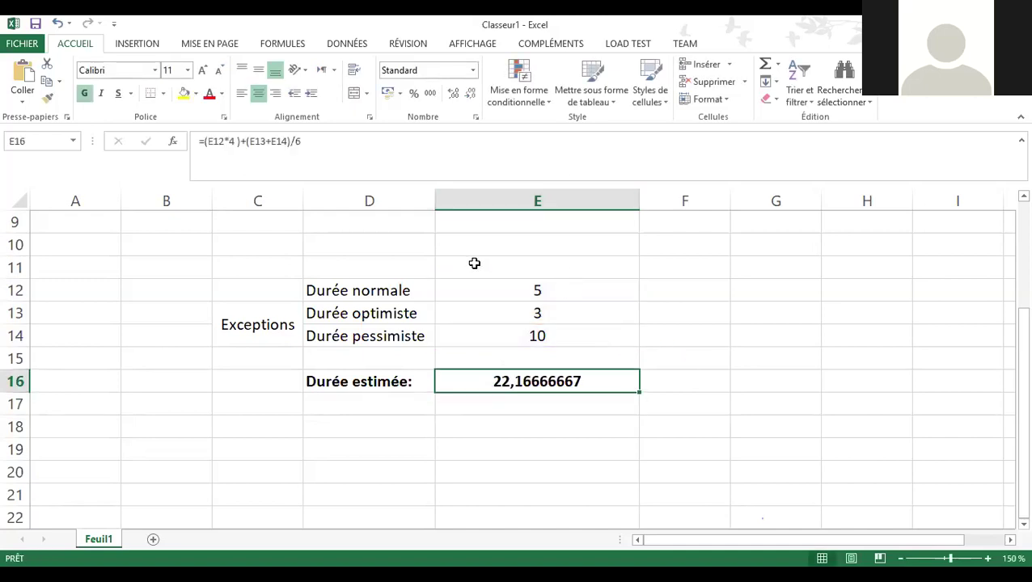
{"action": "left_click", "coordinate": [537, 381]}
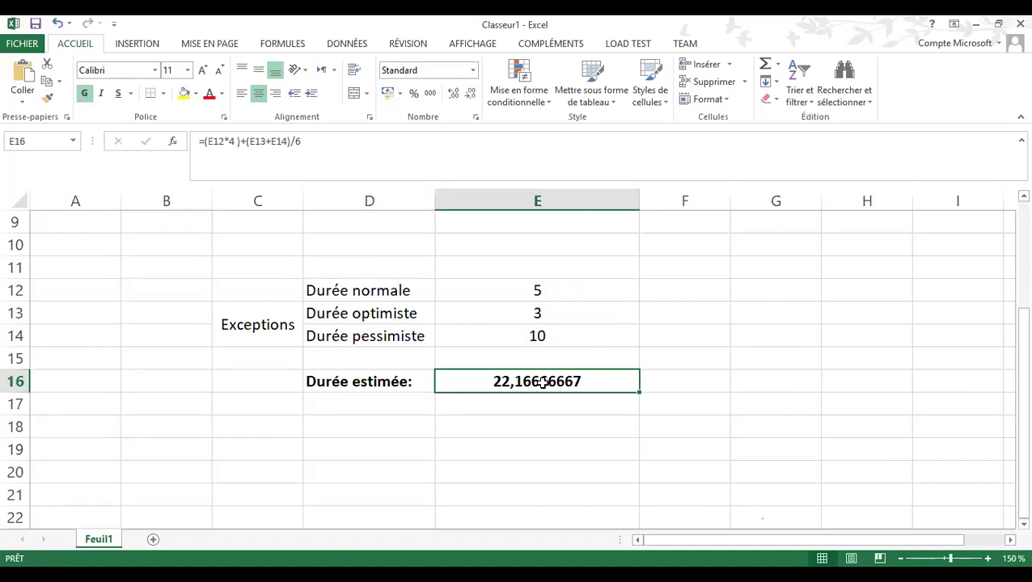
- Enclose the whole sum (E12*4)+(E13+E14) in outer parentheses before /6 in the E16 formula and commit it
{"action": "double_click", "coordinate": [588, 384]}
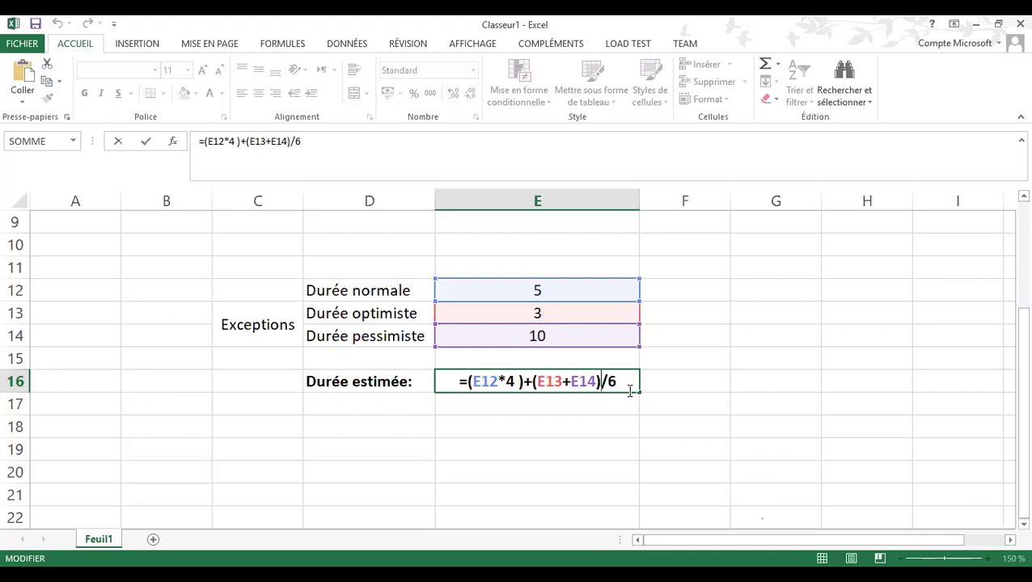
{"action": "key", "text": "BackSpace"}
{"action": "left_click", "coordinate": [539, 381]}
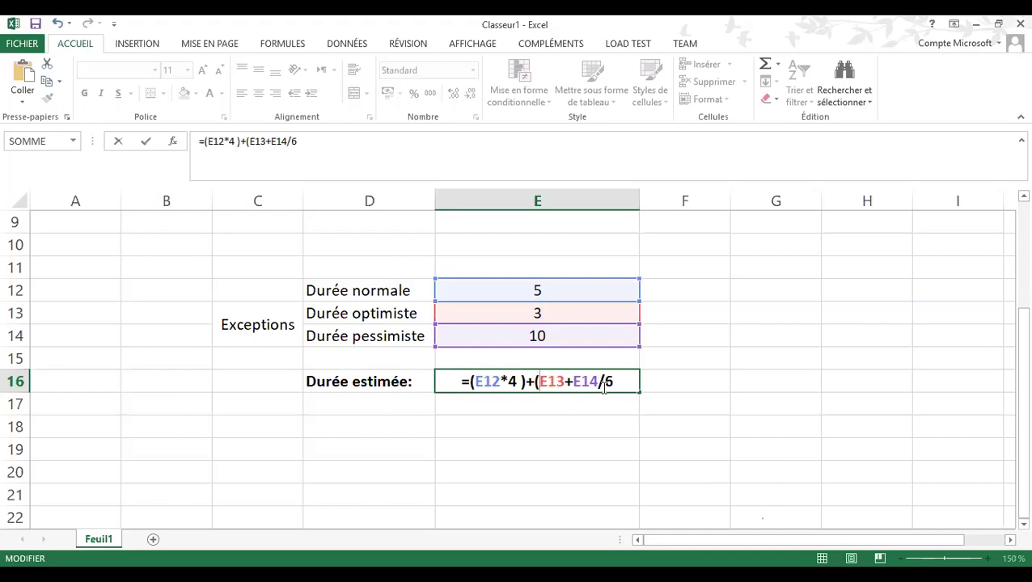
{"action": "key", "text": "Right"}
{"action": "key", "text": "Right"}
{"action": "key", "text": "Right"}
{"action": "key", "text": "Right"}
{"action": "key", "text": "Right"}
{"action": "key", "text": "Right"}
{"action": "key", "text": "Right"}
{"action": "type", "text": ")"}
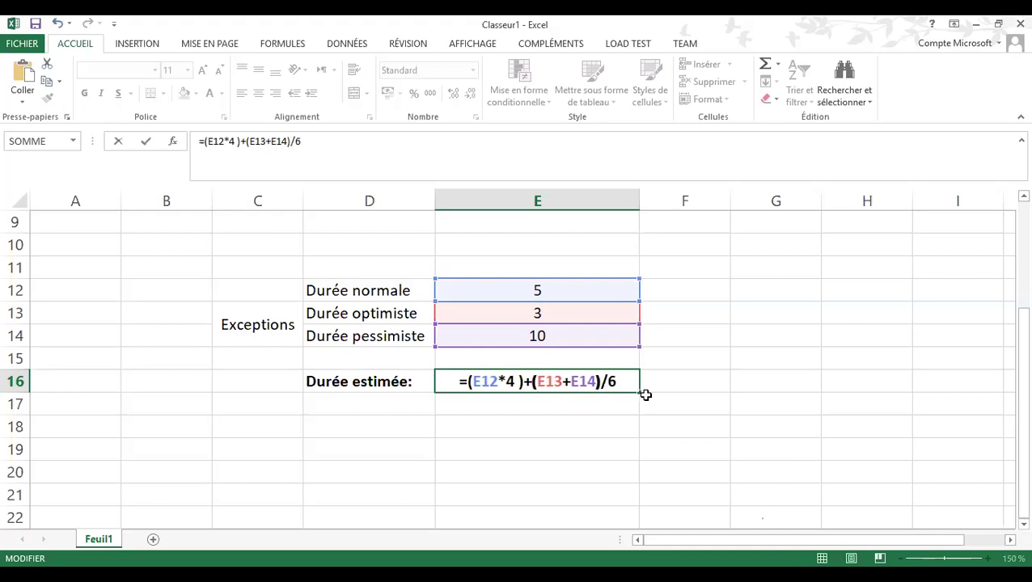
{"action": "type", "text": ")"}
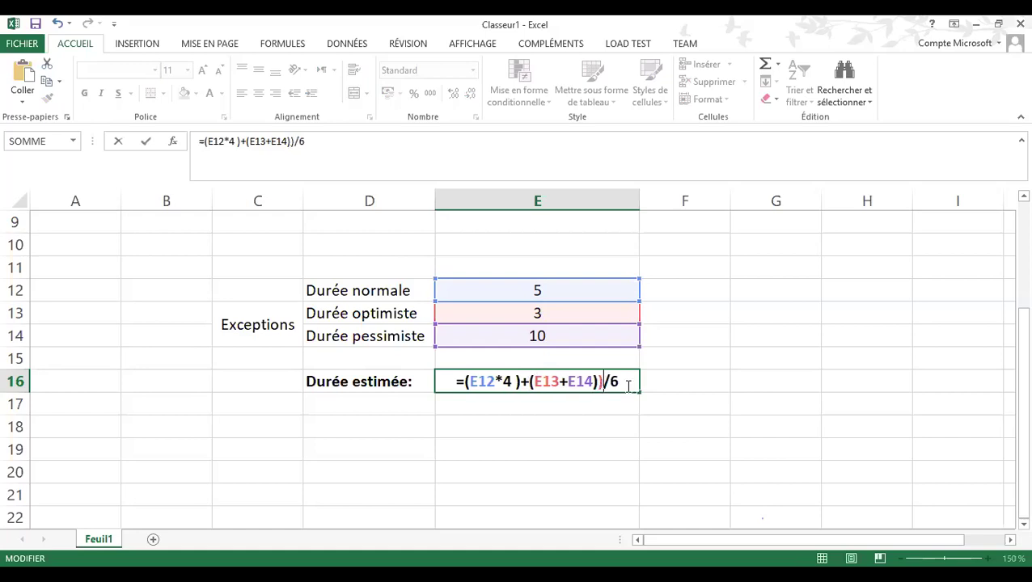
{"action": "type", "text": "'"}
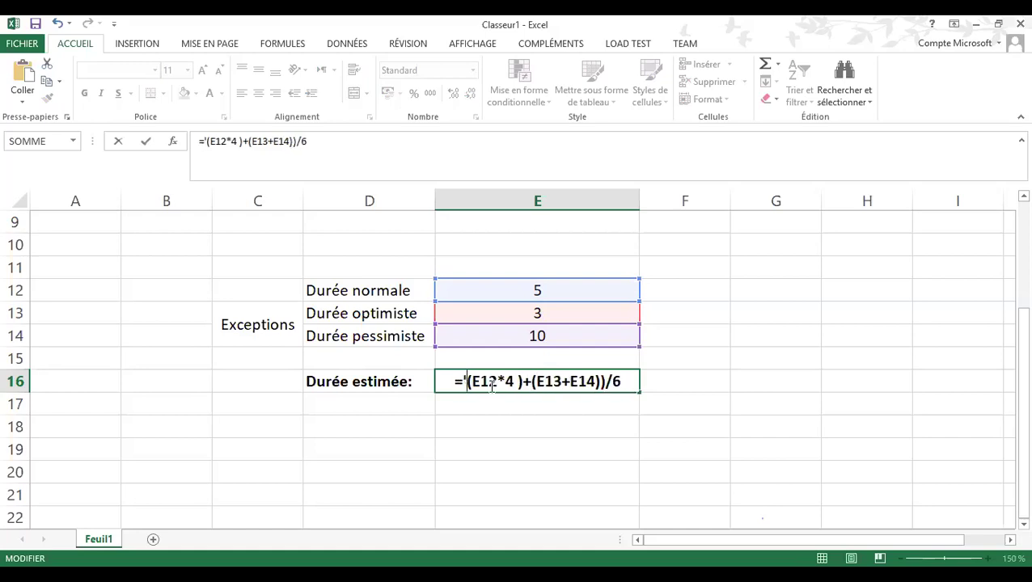
{"action": "key", "text": "BackSpace"}
{"action": "type", "text": "("}
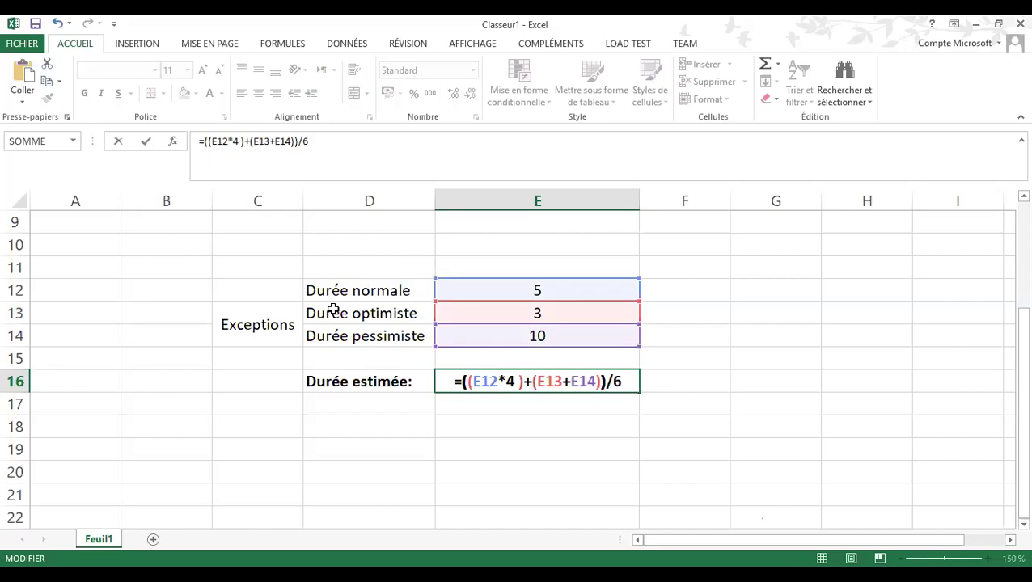
{"action": "key", "text": "Return"}
- Examine the parentheses and cell references of the revised estimated duration formula in E16
{"action": "left_click", "coordinate": [561, 382]}
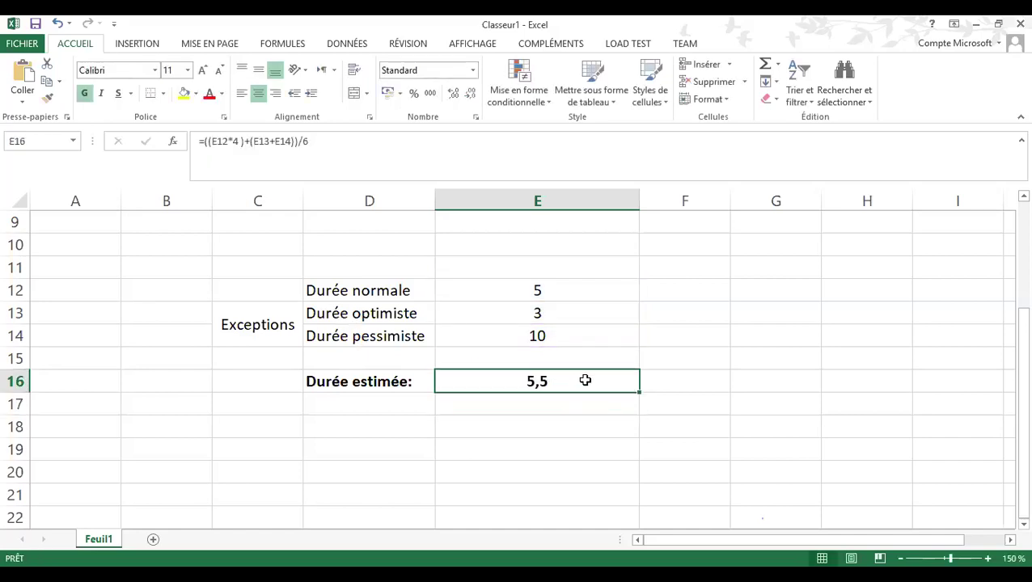
{"action": "key", "text": "F2"}
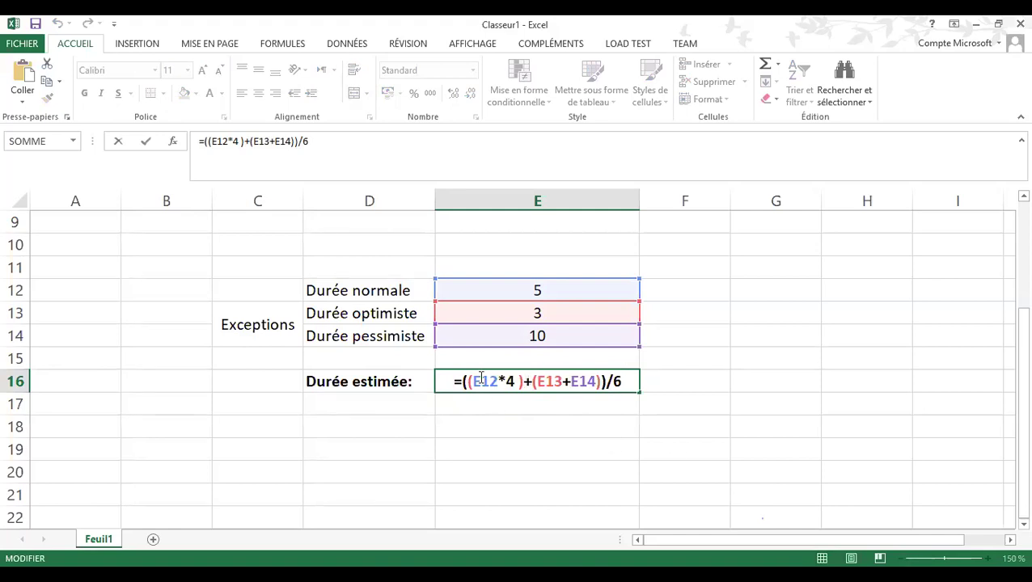
{"action": "key", "text": "Return"}
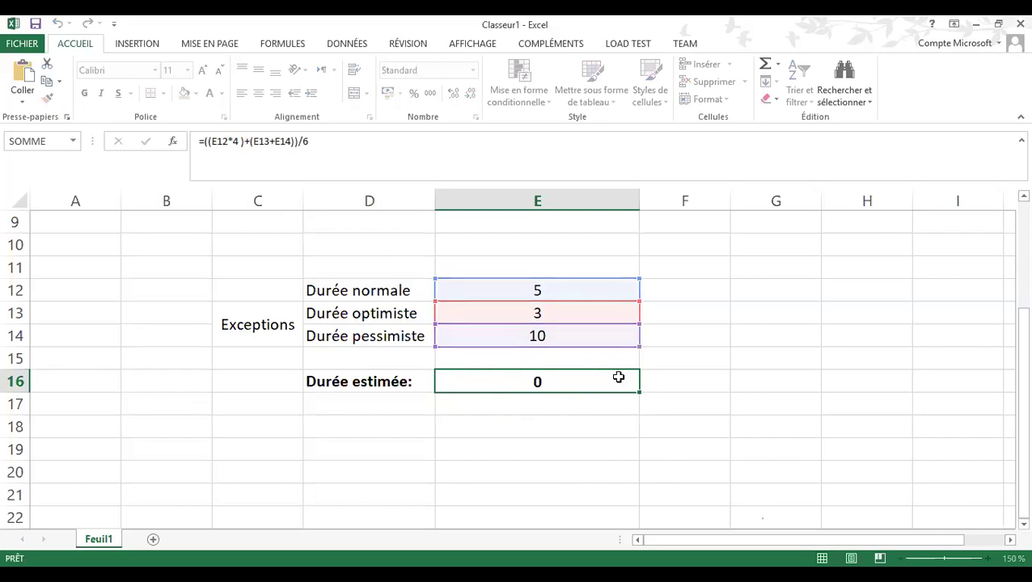
{"action": "left_click", "coordinate": [549, 385]}
- Enter the unit "J" in F16, beside the estimated duration
{"action": "left_click", "coordinate": [652, 383]}
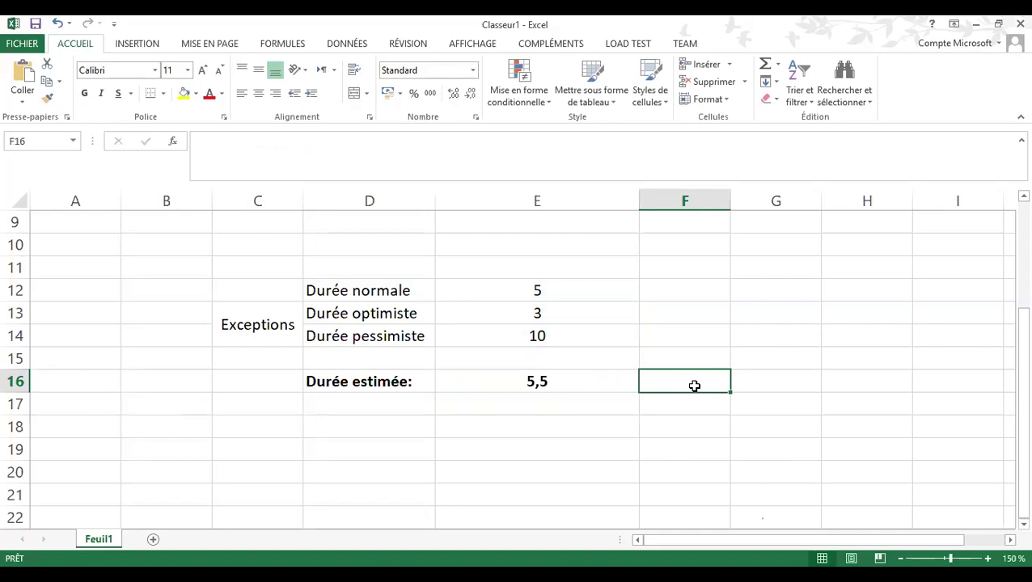
{"action": "type", "text": "J"}
{"action": "key", "text": "Return"}
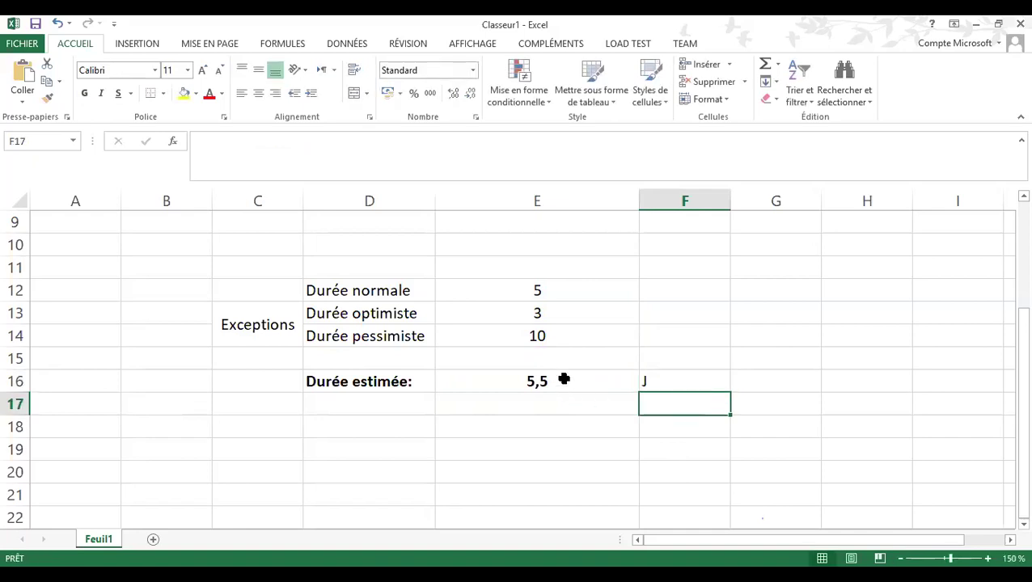
- Record the estimated duration as 5,5 in F4, under the Durée heading for the task préparation des documents
{"action": "left_click_drag", "start_coordinate": [563, 380], "coordinate": [684, 373]}
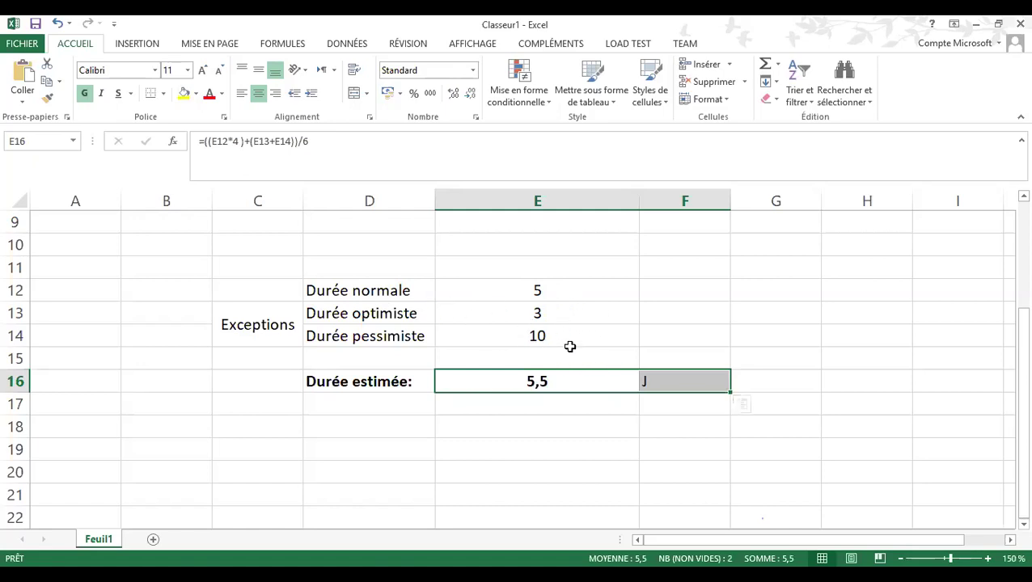
{"action": "left_click", "coordinate": [571, 383]}
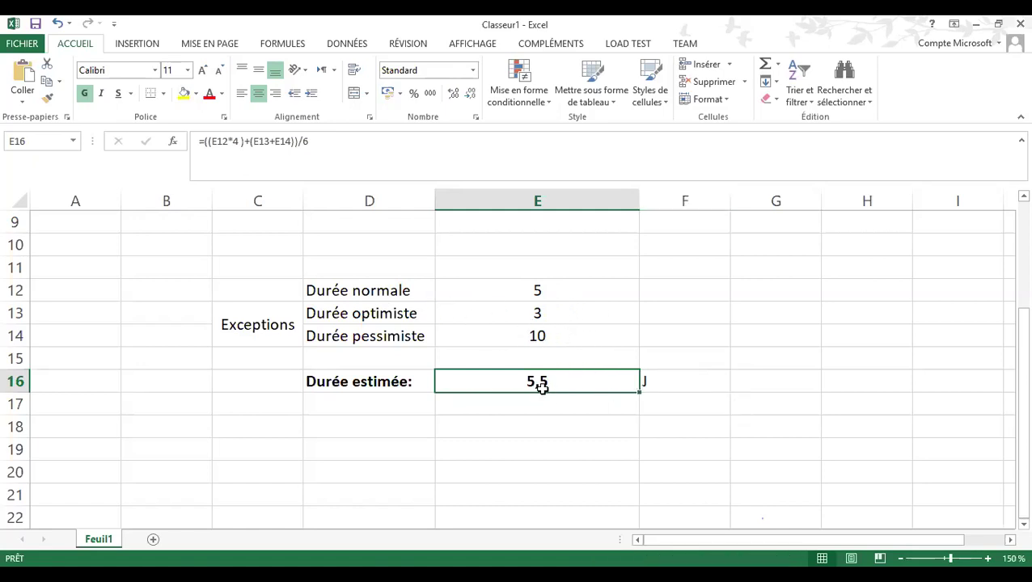
{"action": "scroll", "coordinate": [557, 395], "scroll_direction": "up", "scroll_amount": 2}
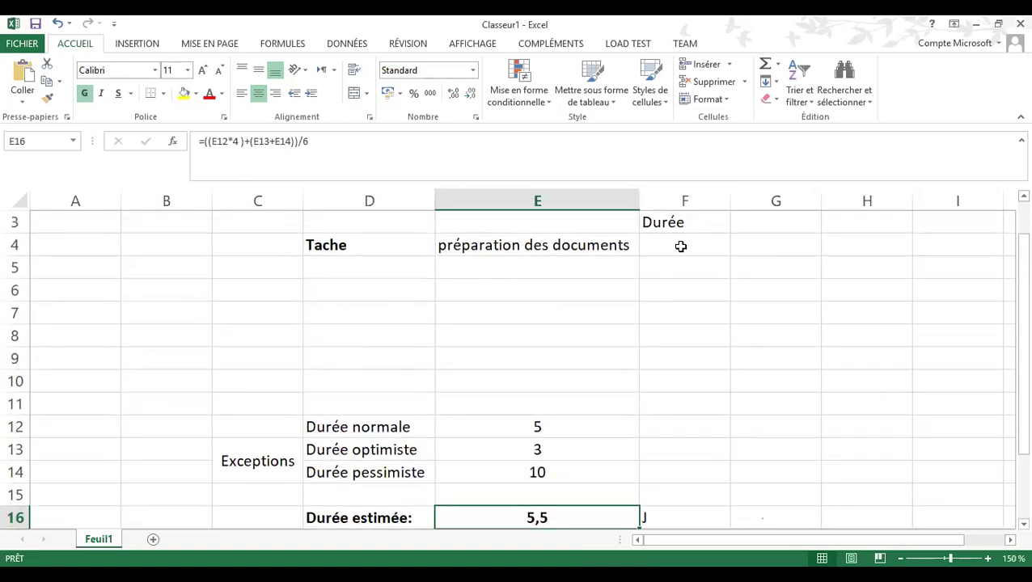
{"action": "left_click", "coordinate": [681, 244]}
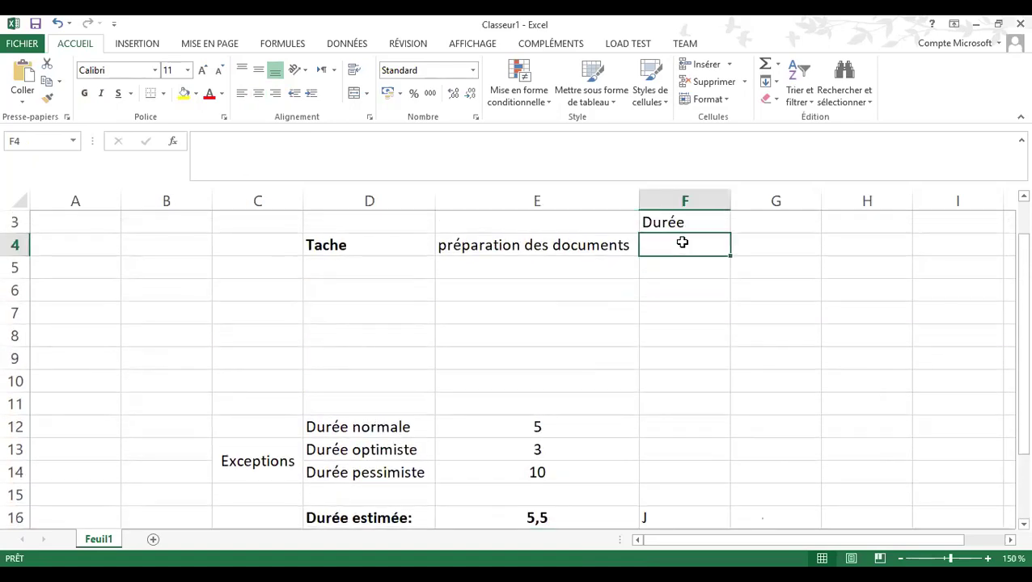
{"action": "type", "text": "5,5"}
{"action": "key", "text": "Return"}
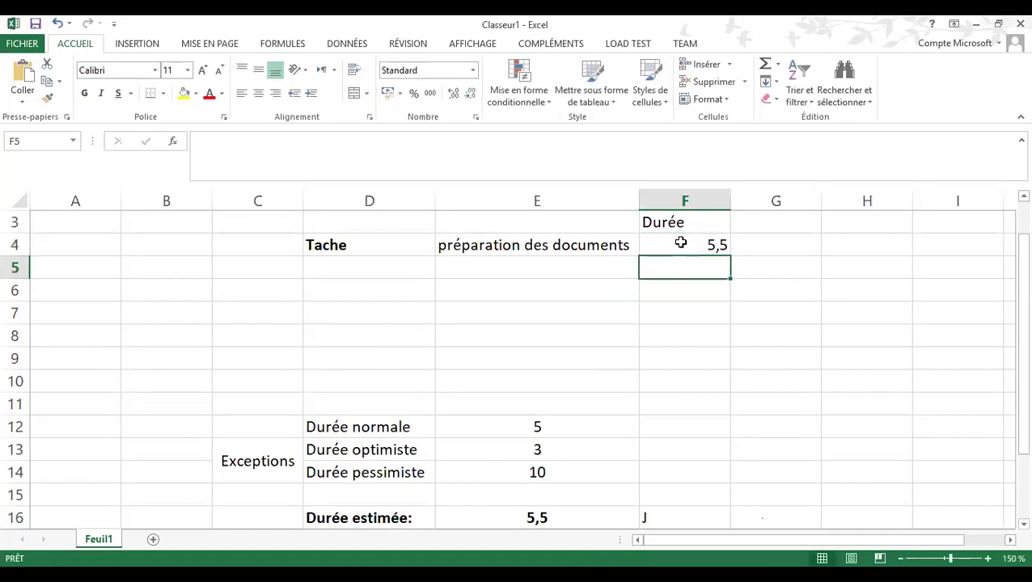
- Reduce the height of the empty rows 9 to 11 above the duration block
{"action": "left_click", "coordinate": [16, 396]}
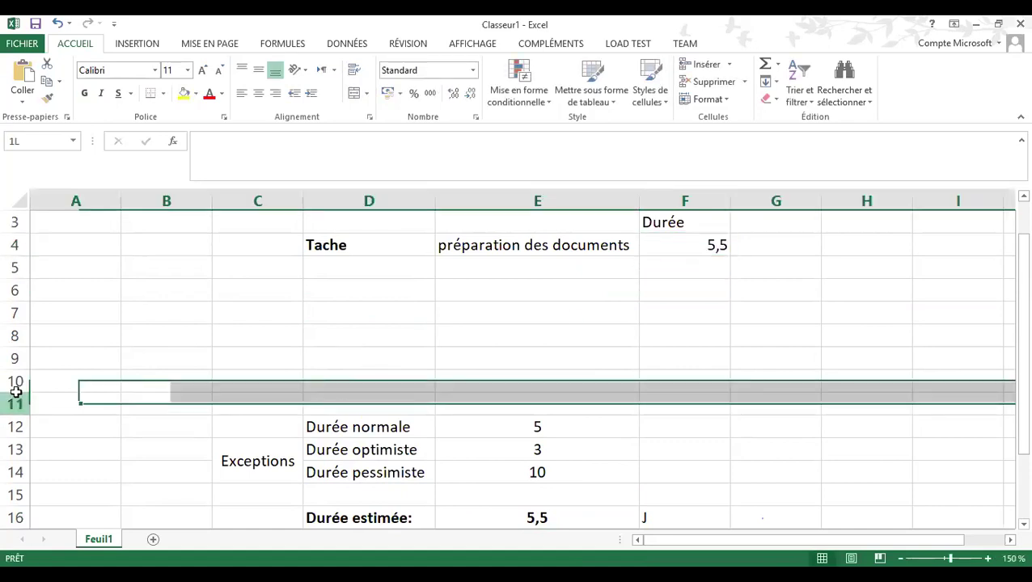
{"action": "key", "text": "shift+Up"}
{"action": "key", "text": "shift+Up"}
{"action": "left_click_drag", "start_coordinate": [20, 391], "coordinate": [18, 366]}
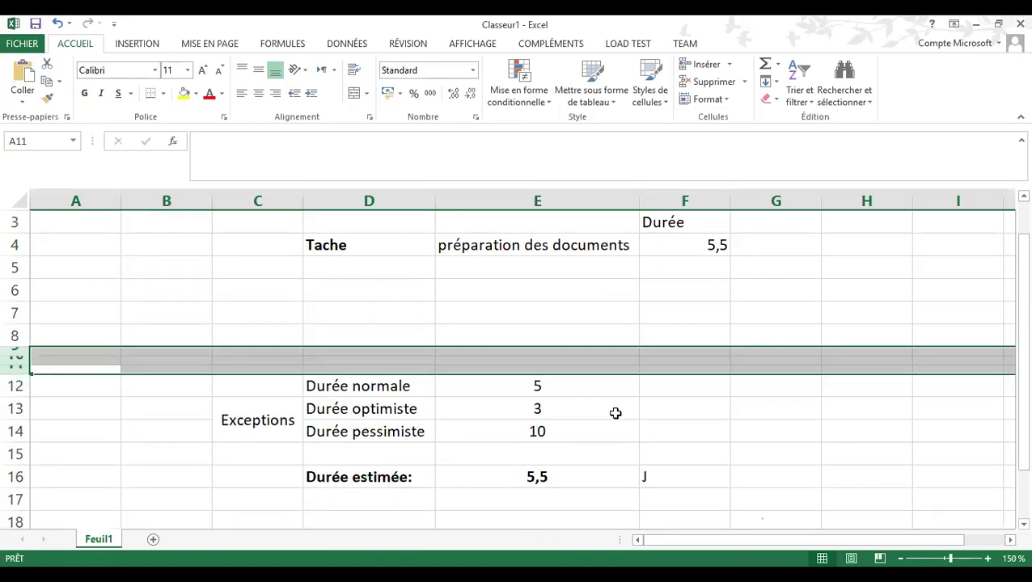
- Enter the text "Avez-vous compro" in the optimistic duration cell E13 and undo that entry
{"action": "left_click", "coordinate": [617, 410]}
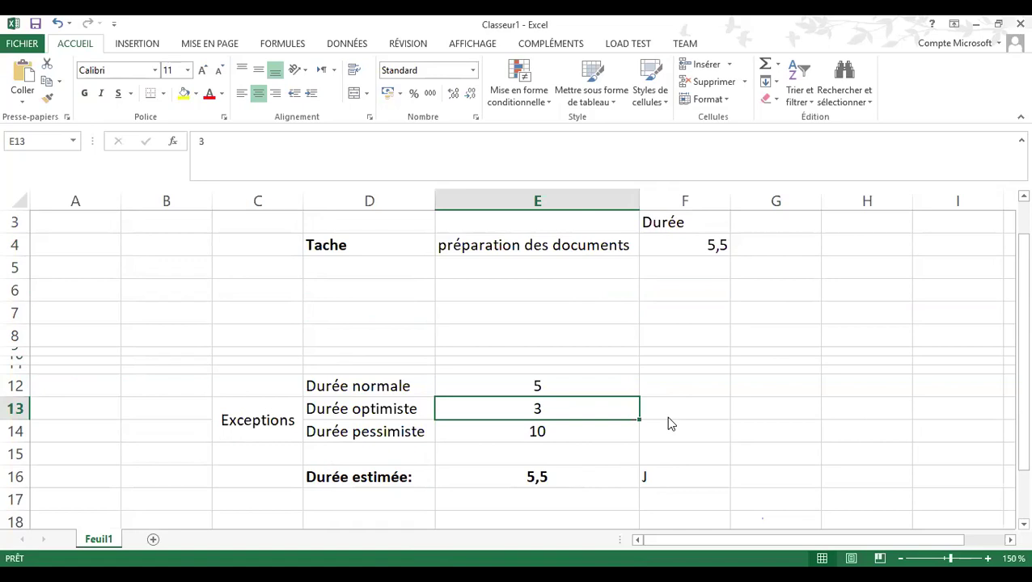
{"action": "key", "text": "BackSpace"}
{"action": "type", "text": "Avez vous compro"}
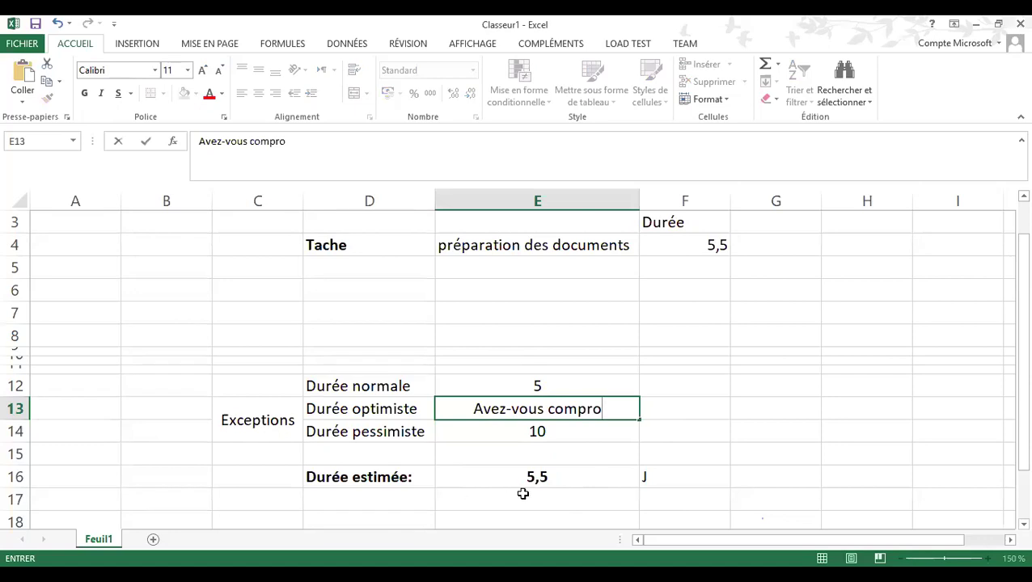
{"action": "key", "text": "Return"}
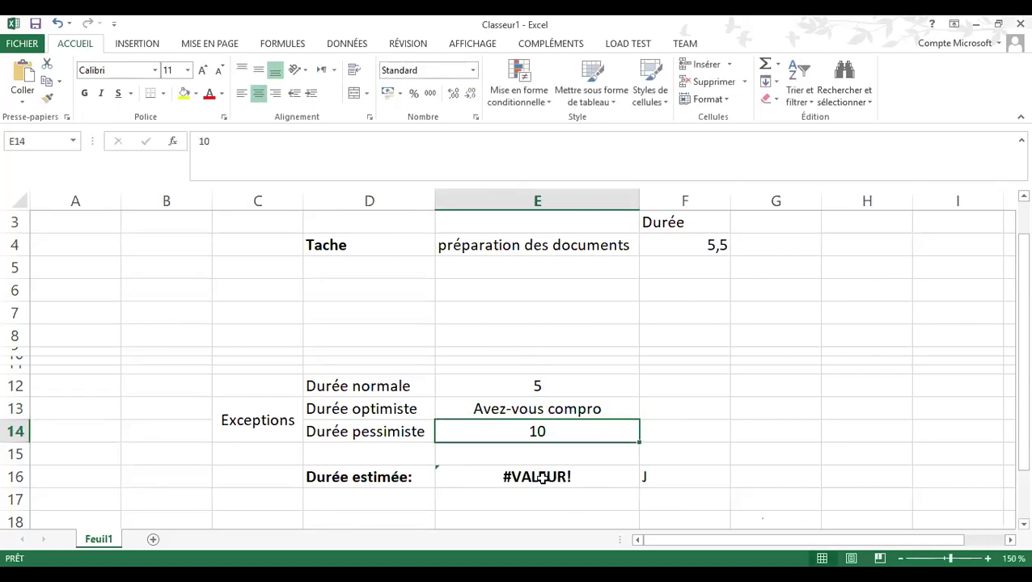
{"action": "key", "text": "ctrl+z"}
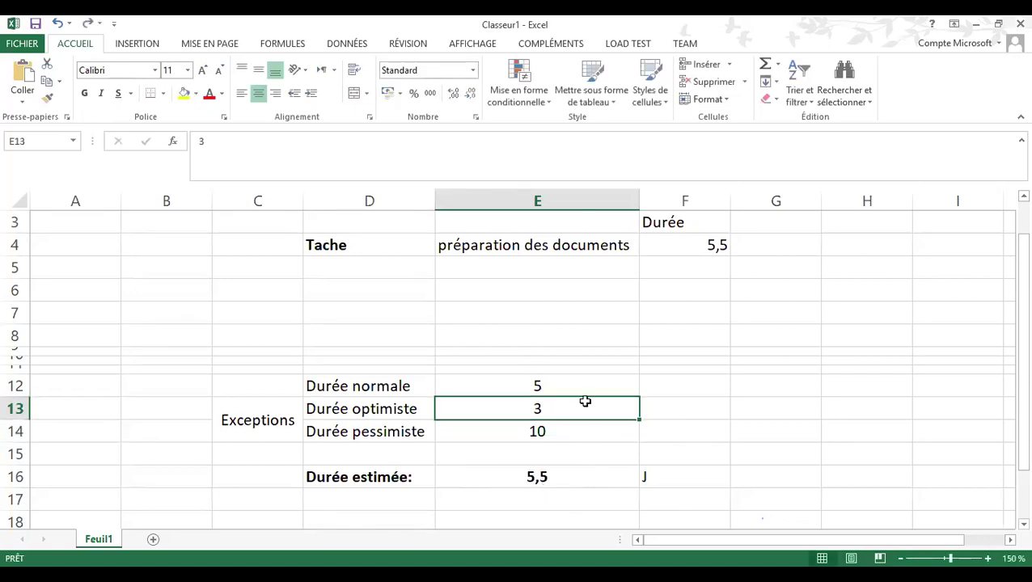
{"action": "left_click", "coordinate": [579, 377]}
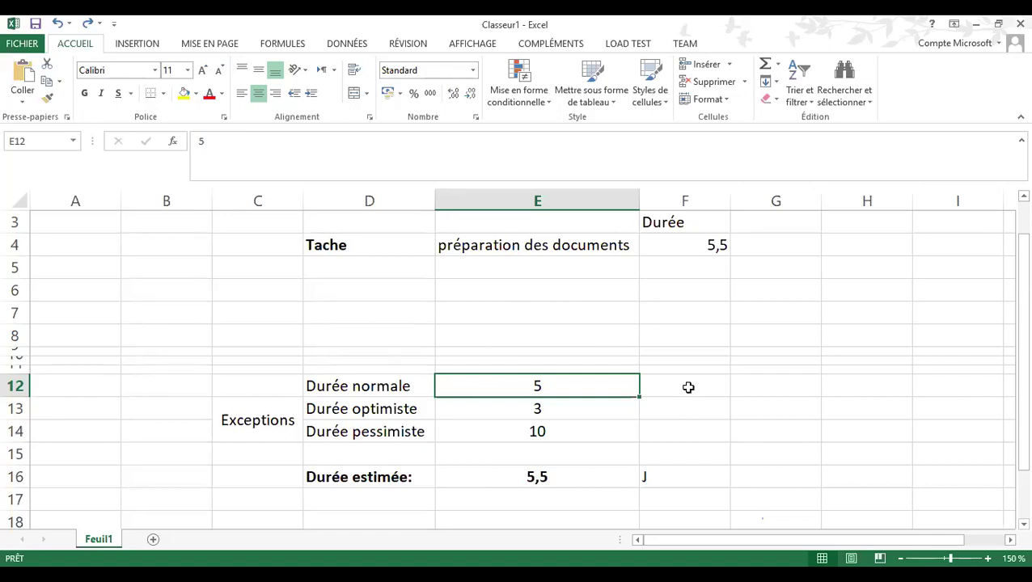
{"action": "left_click", "coordinate": [676, 388]}
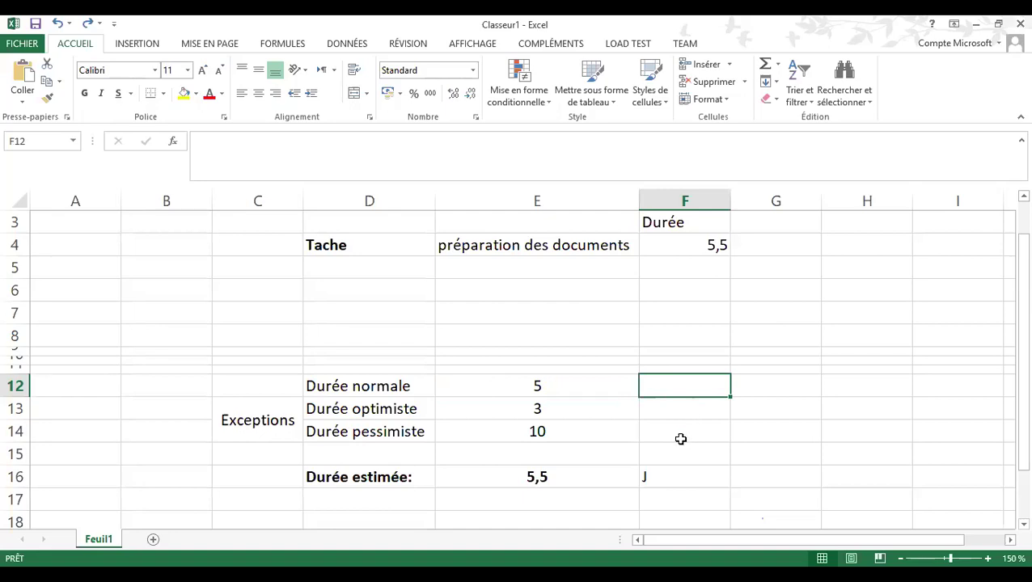
- Enter a second set of durations in F12:F14: 15 for normal, 10 for optimistic and 45 for pessimistic
{"action": "left_click", "coordinate": [681, 436]}
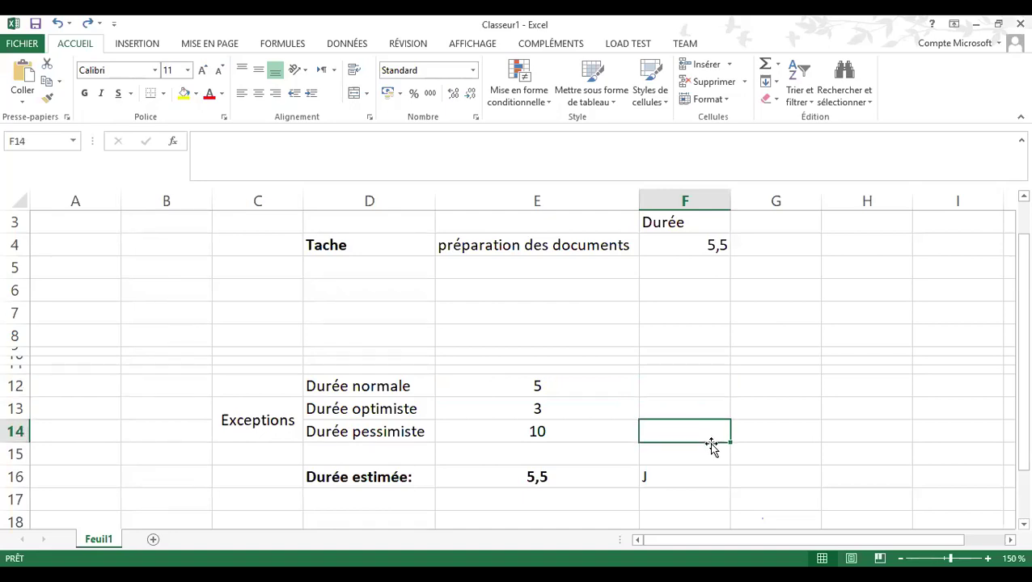
{"action": "type", "text": "45"}
{"action": "key", "text": "ctrl+Return"}
{"action": "key", "text": "Up"}
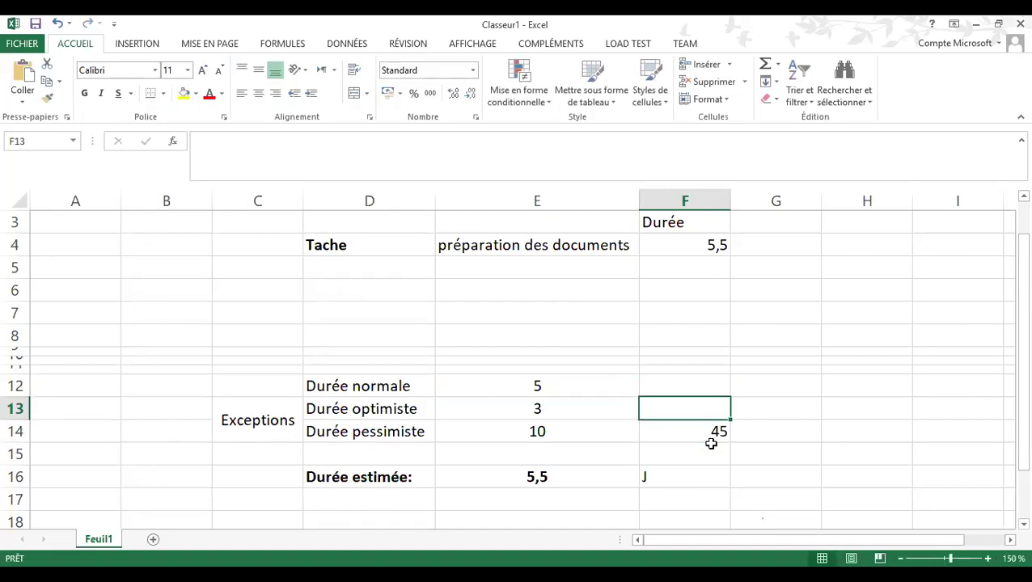
{"action": "type", "text": "10"}
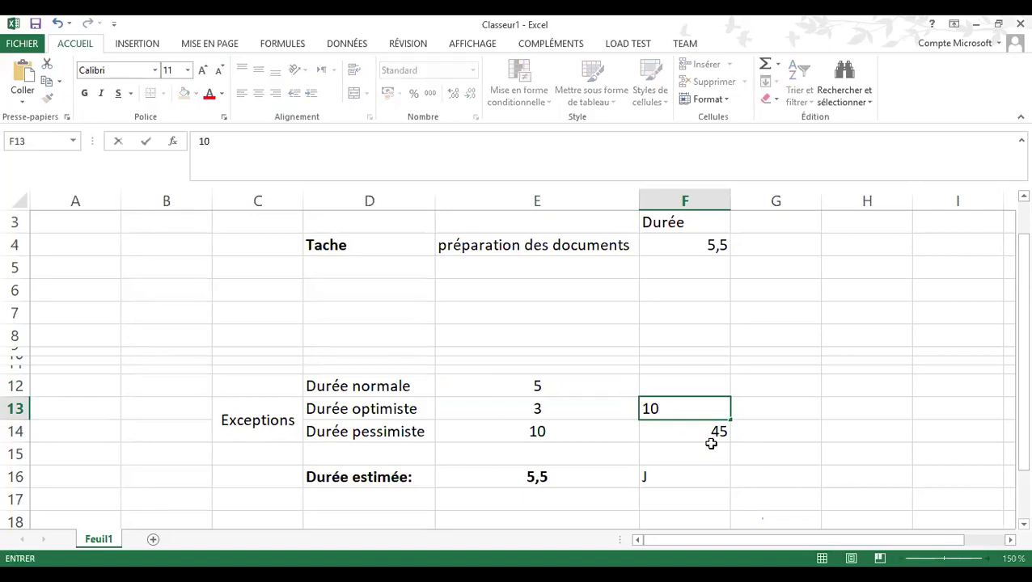
{"action": "key", "text": "Up"}
{"action": "key", "text": "Down"}
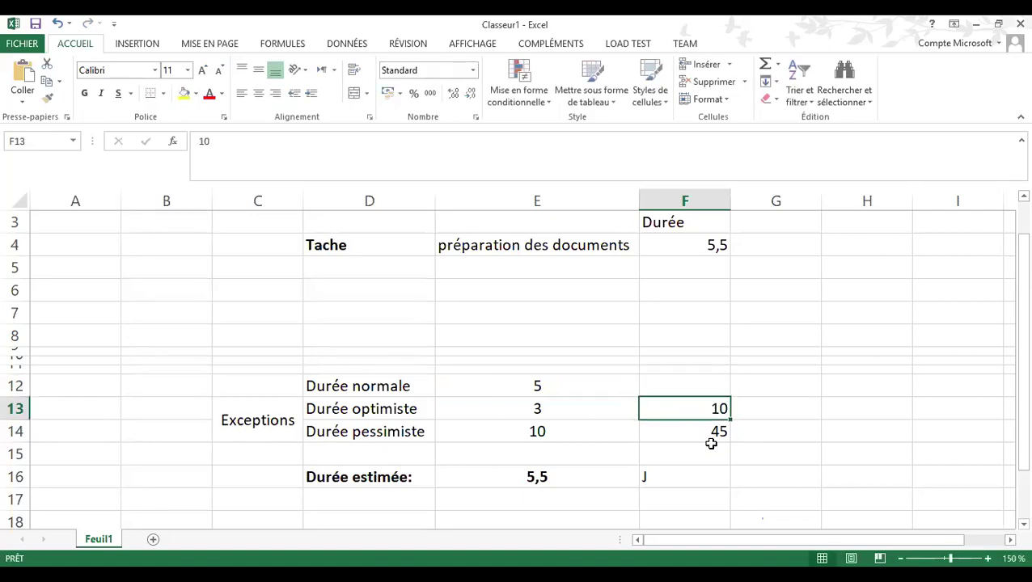
{"action": "key", "text": "Up"}
{"action": "type", "text": "15"}
{"action": "key", "text": "Return"}
{"action": "key", "text": "Down"}
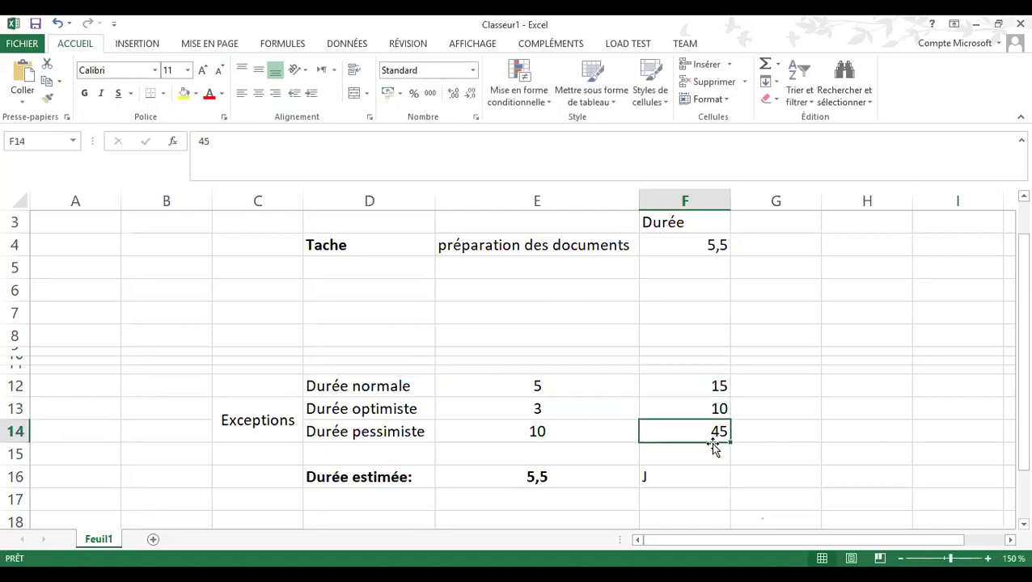
{"action": "left_click_drag", "start_coordinate": [710, 389], "coordinate": [720, 433]}
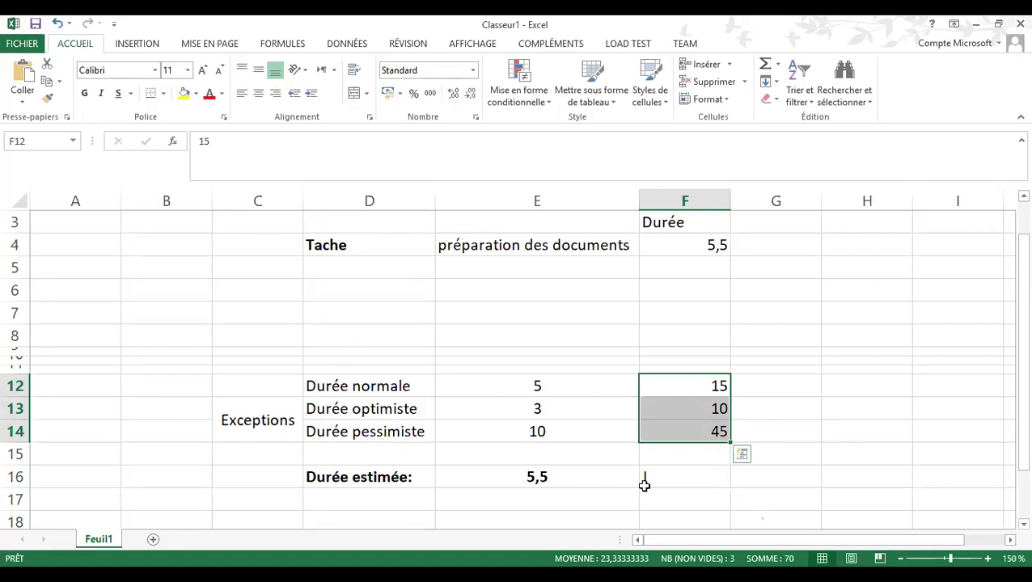
- Build the formula =F12*4+F13+F14 in F16, replacing the unit beside the estimated duration
{"action": "left_click", "coordinate": [701, 482]}
{"action": "type", "text": "="}
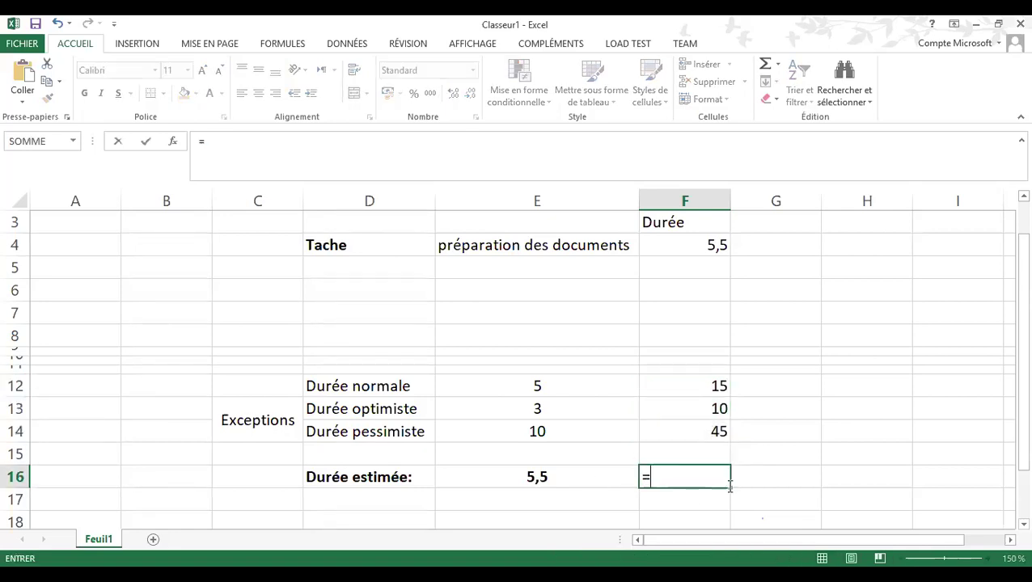
{"action": "left_click", "coordinate": [709, 394]}
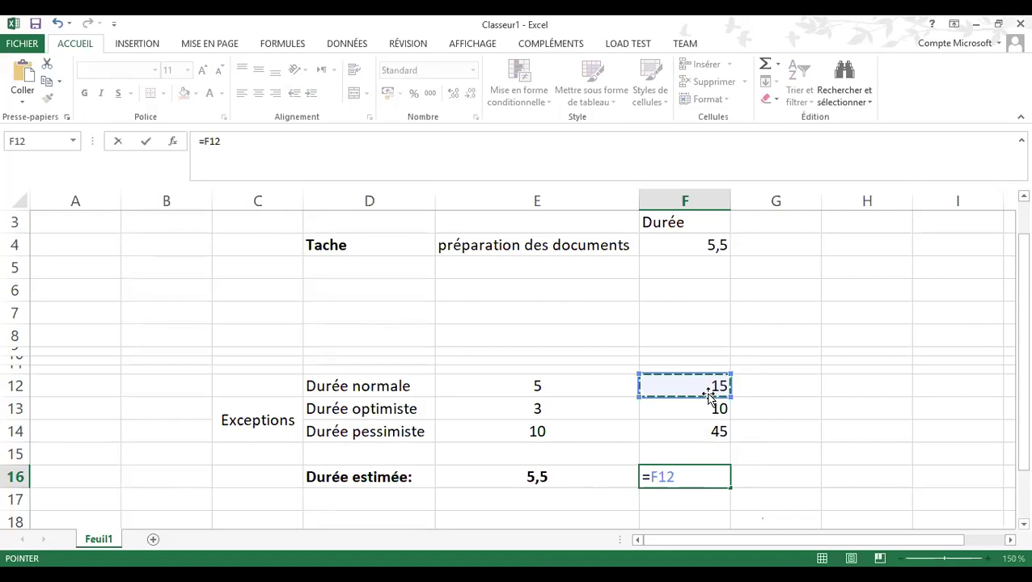
{"action": "type", "text": "*"}
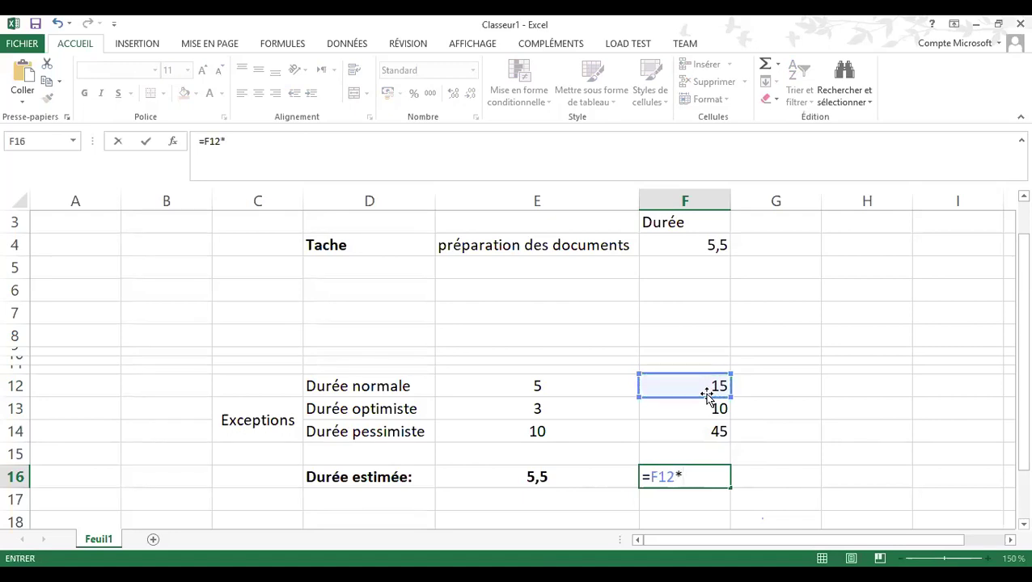
{"action": "type", "text": "4+"}
{"action": "left_click", "coordinate": [720, 408]}
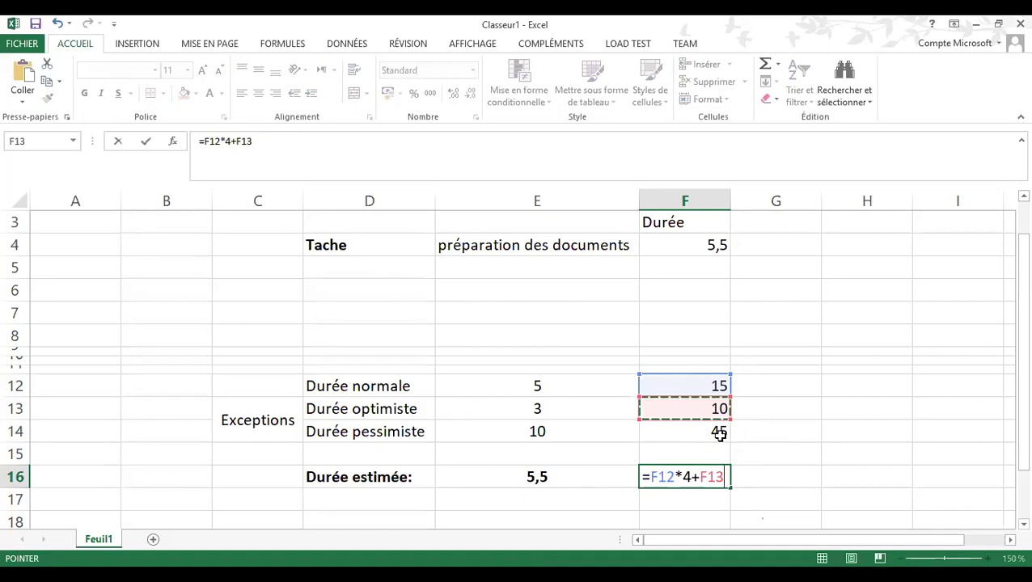
{"action": "type", "text": "+"}
{"action": "left_click", "coordinate": [719, 431]}
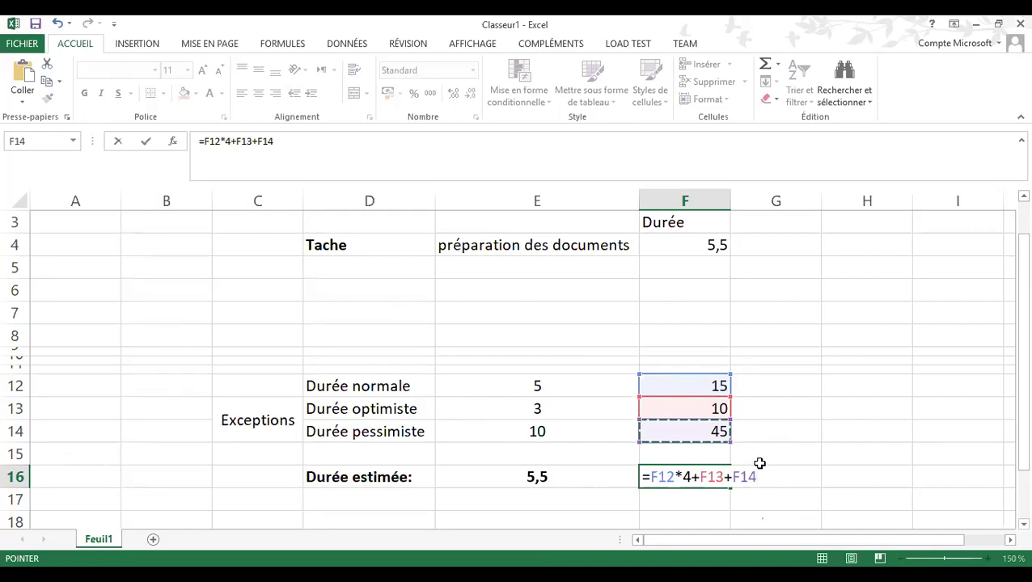
- Add parentheses and a division by 6 so that the F16 formula reads =((F12*4)+F13+F14)/6
{"action": "left_click", "coordinate": [693, 479]}
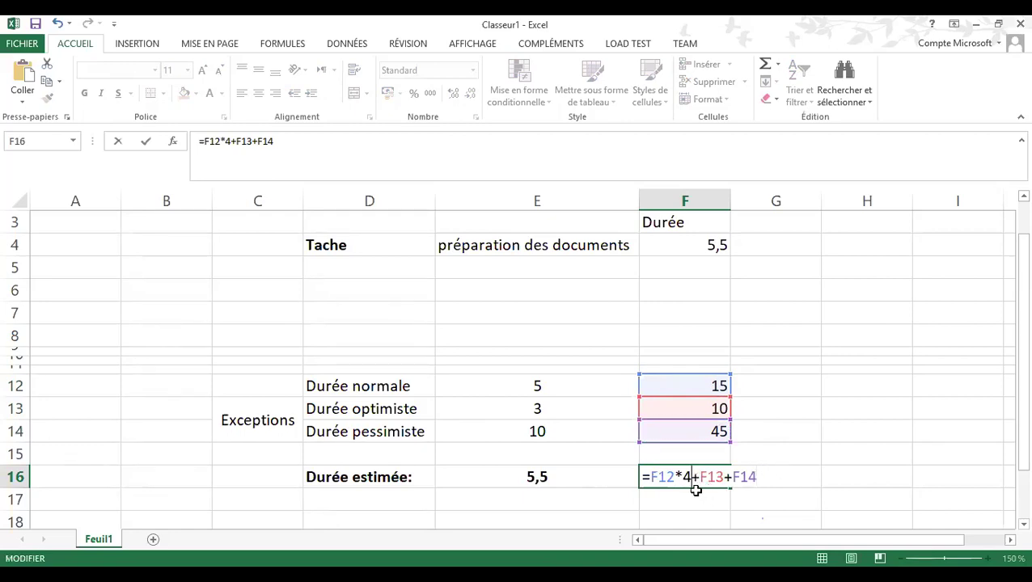
{"action": "type", "text": ")"}
{"action": "left_click", "coordinate": [652, 478]}
{"action": "type", "text": "("}
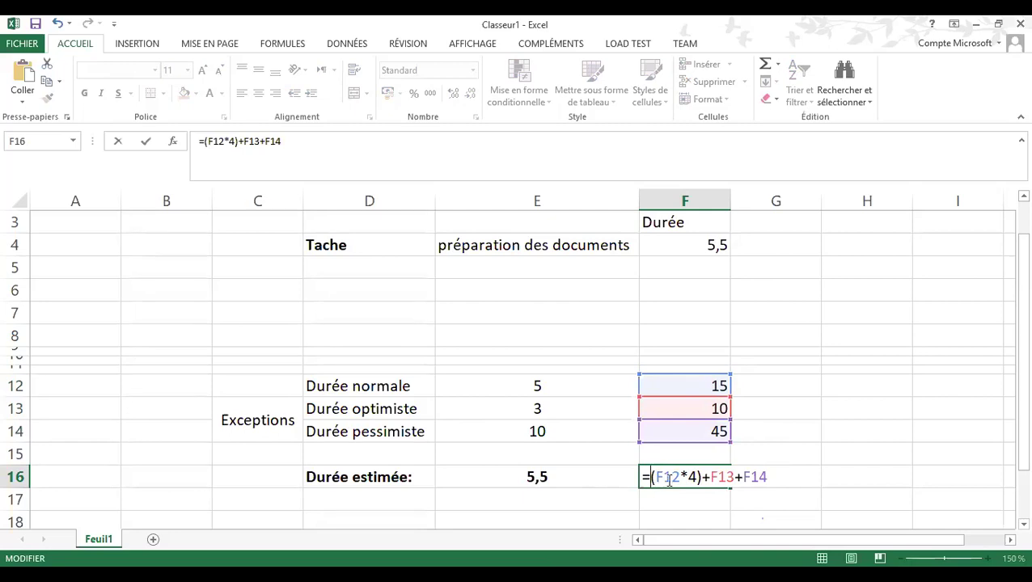
{"action": "type", "text": "("}
{"action": "left_click", "coordinate": [774, 478]}
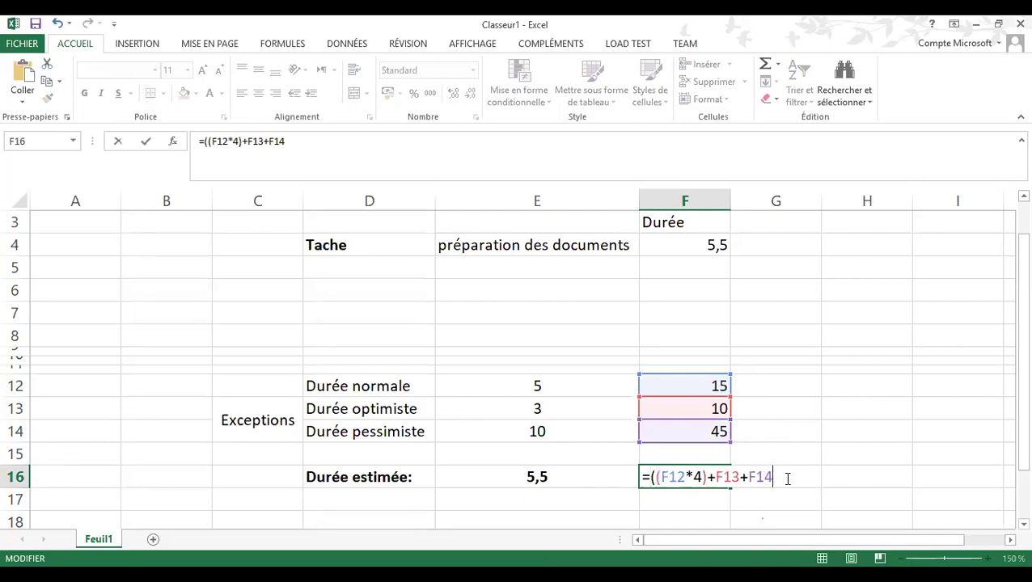
{"action": "type", "text": ")/6"}
{"action": "key", "text": "Return"}
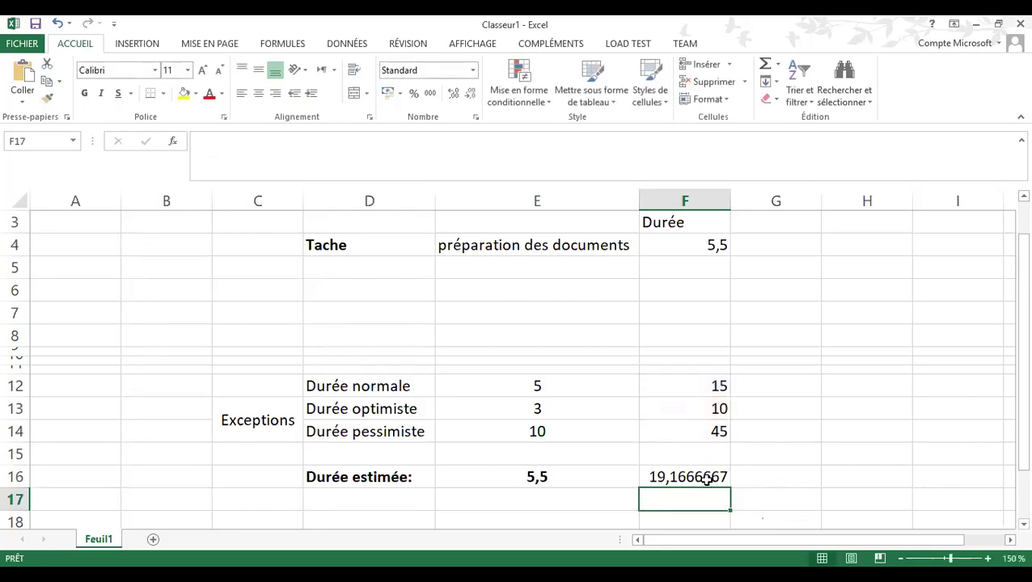
{"action": "left_click", "coordinate": [705, 478]}
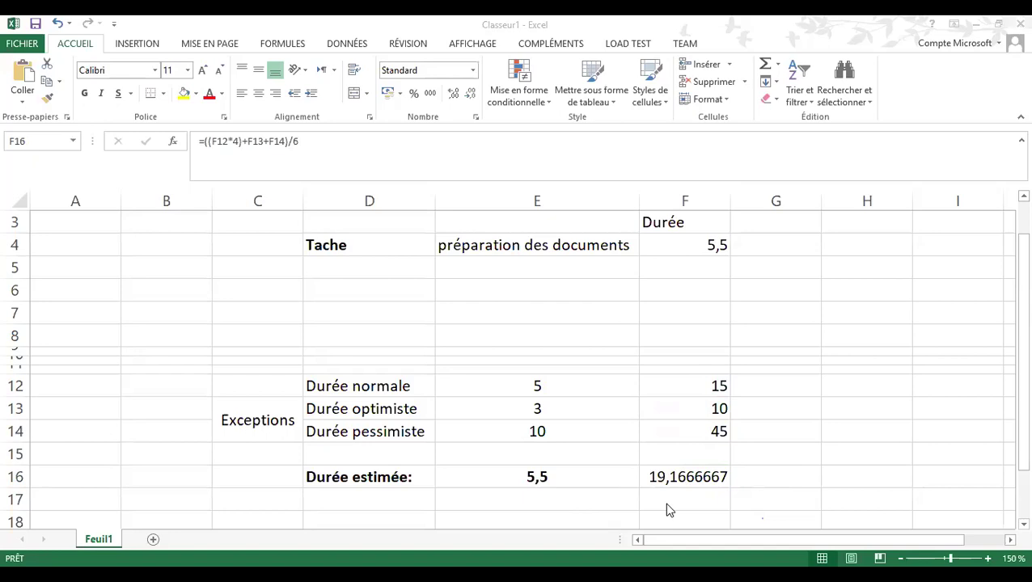
{"action": "left_click", "coordinate": [674, 480]}
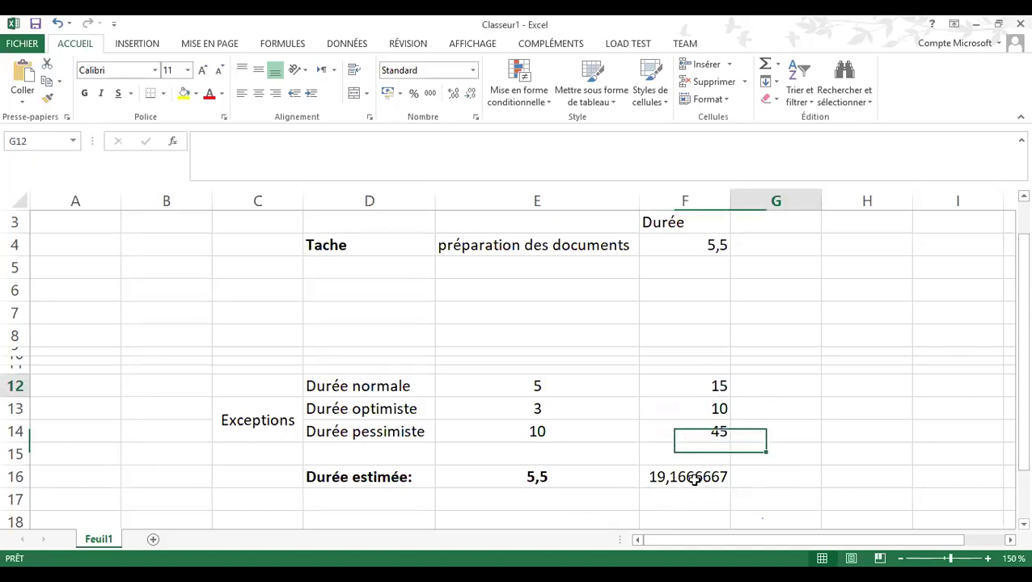
{"action": "left_click", "coordinate": [703, 485]}
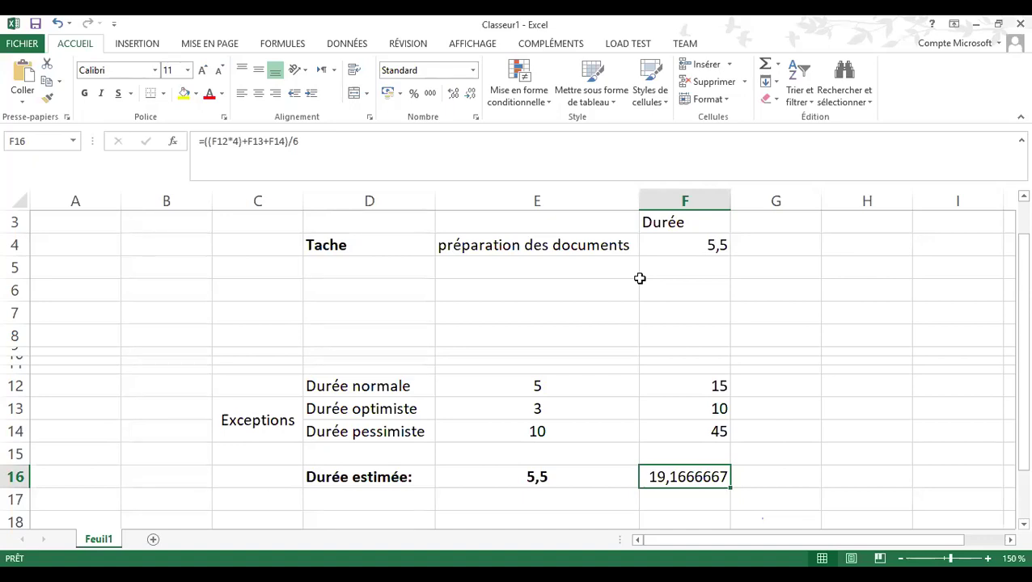
{"action": "double_click", "coordinate": [682, 481]}
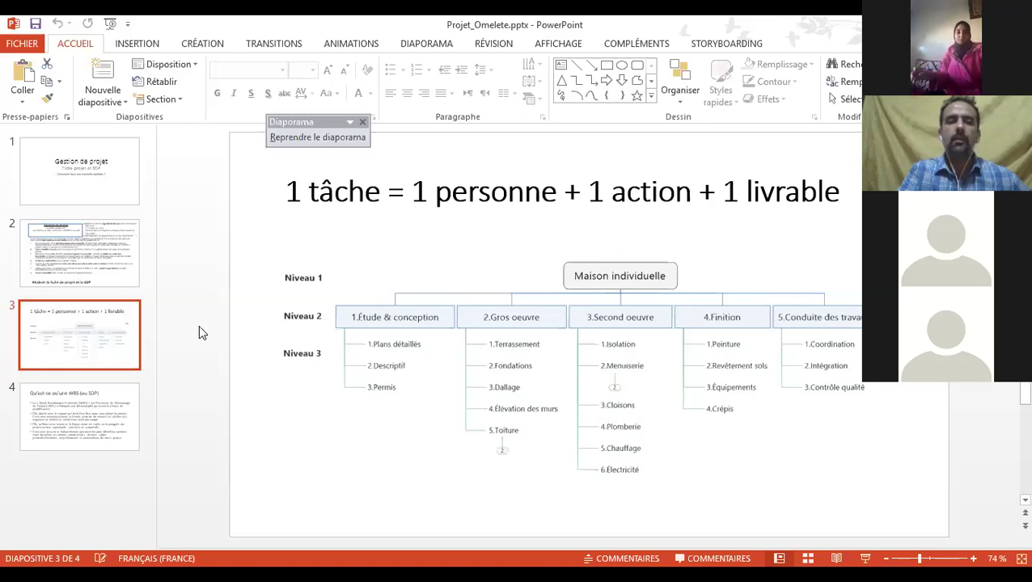
- Narrow the slide thumbnail pane in the PowerPoint presentation Projet_Omelete.pptx to give the slide with the Maison individuelle chart more room
{"action": "left_click_drag", "start_coordinate": [156, 311], "coordinate": [134, 307]}
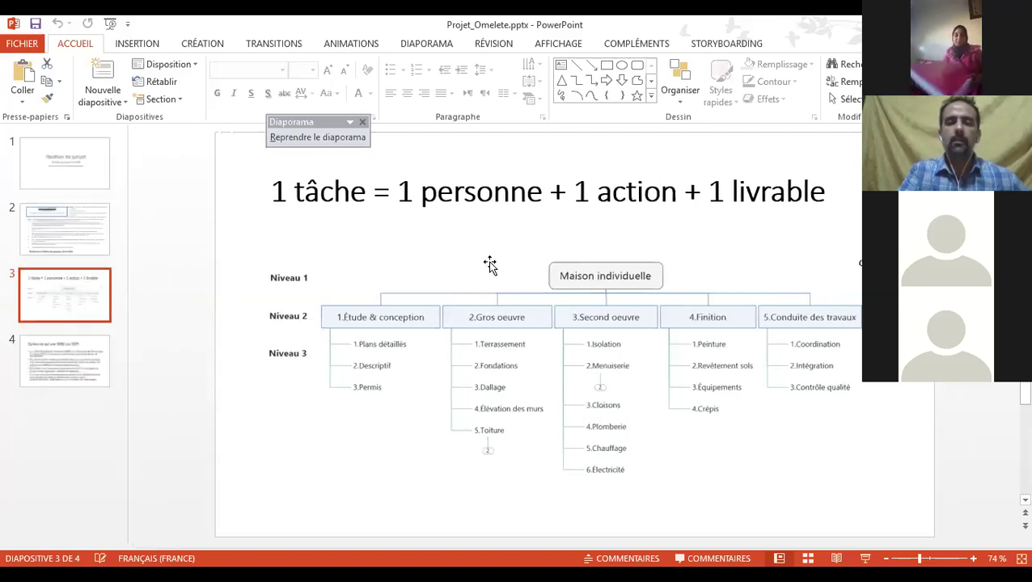